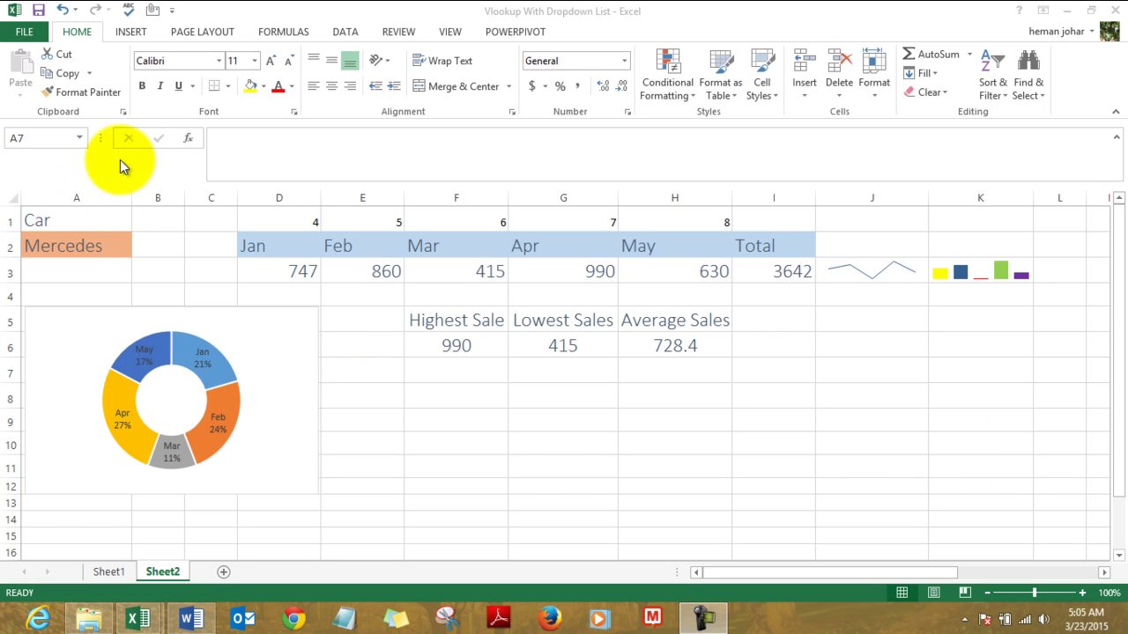
- Choose Aston Martin from the car dropdown list in cell A2
left_click(128, 247)
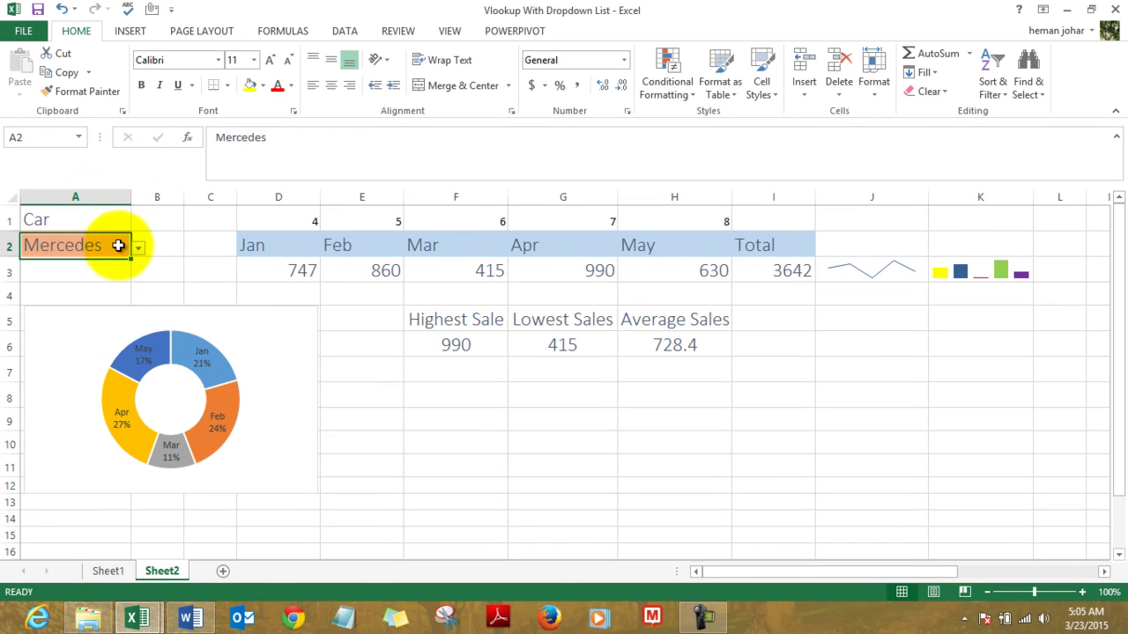
left_click(138, 247)
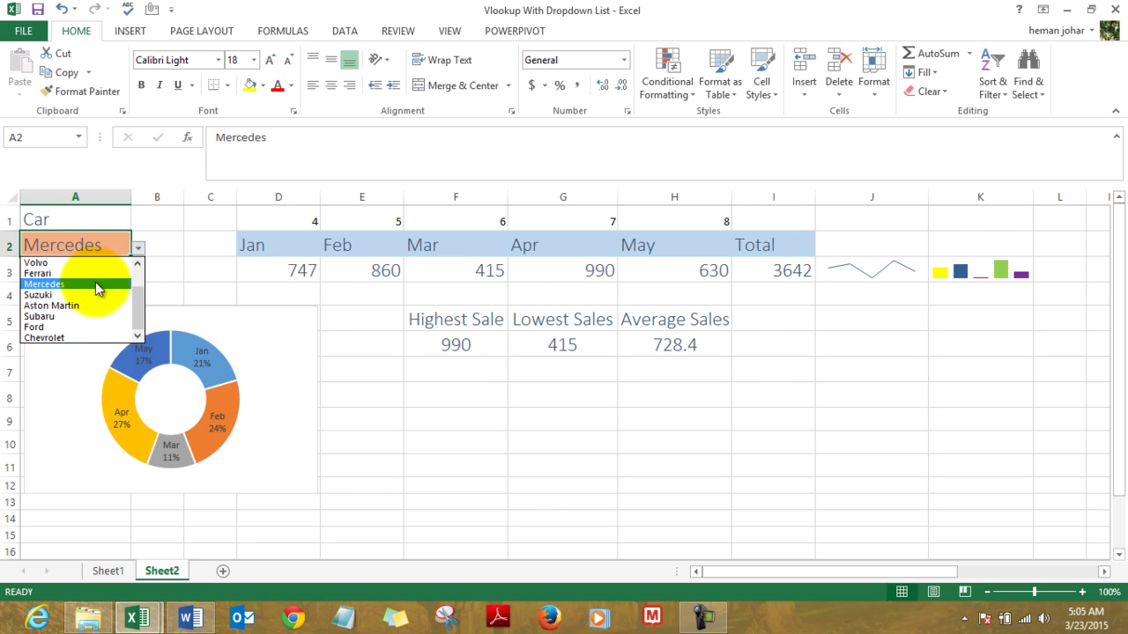
left_click(81, 306)
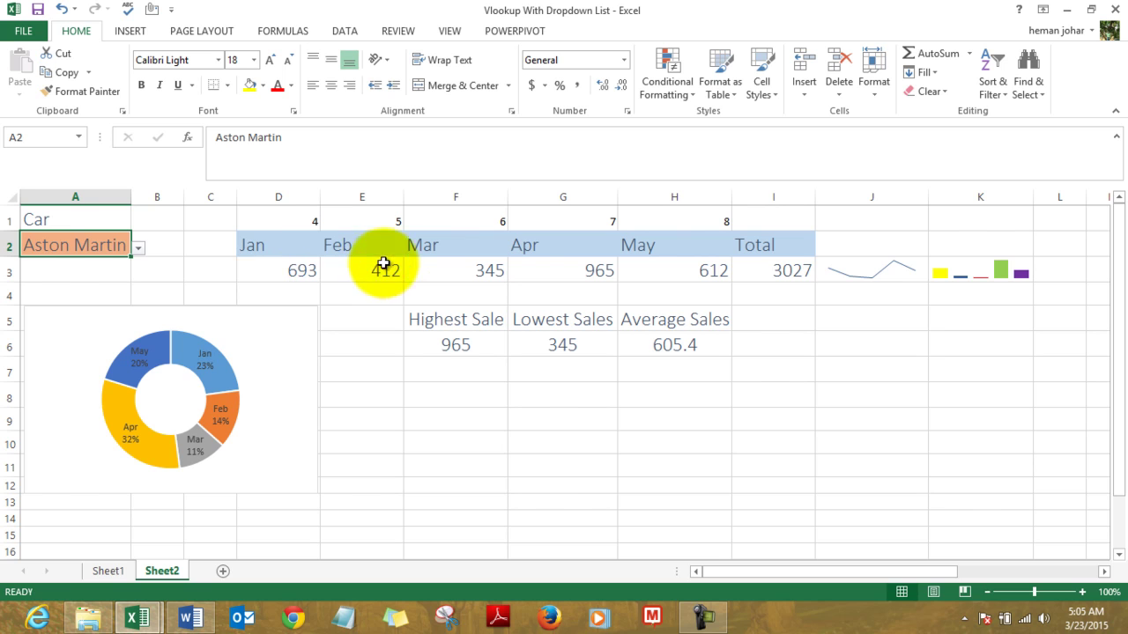
- Examine the dashboard's VLOOKUP results, sparklines, doughnut chart, and the highest, lowest and average sales formulas
left_click(701, 275)
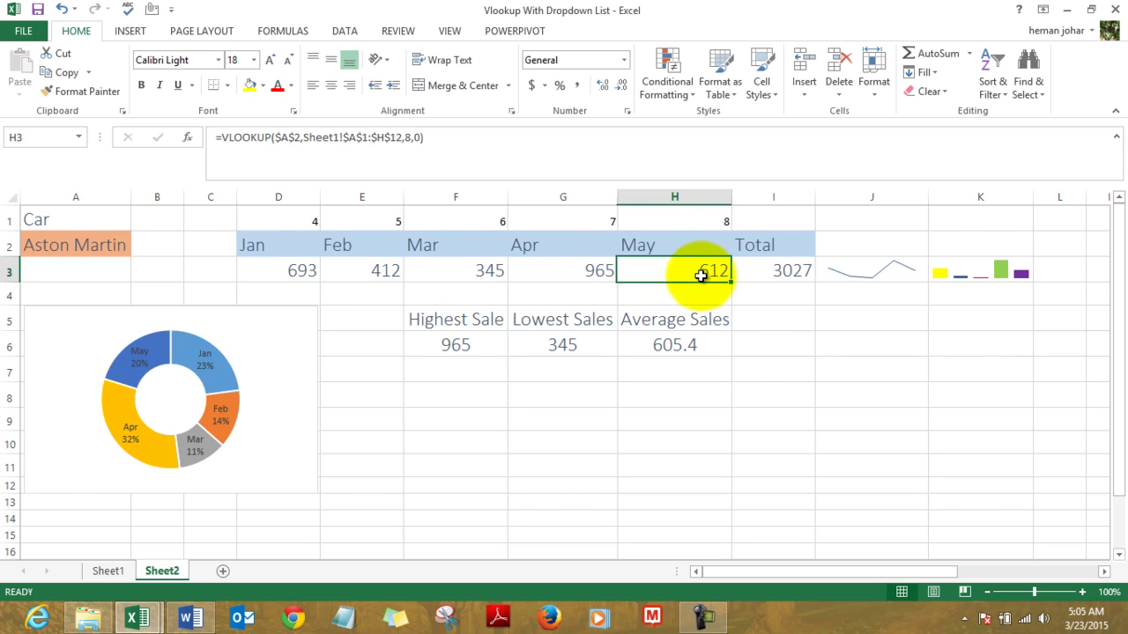
left_click(296, 270)
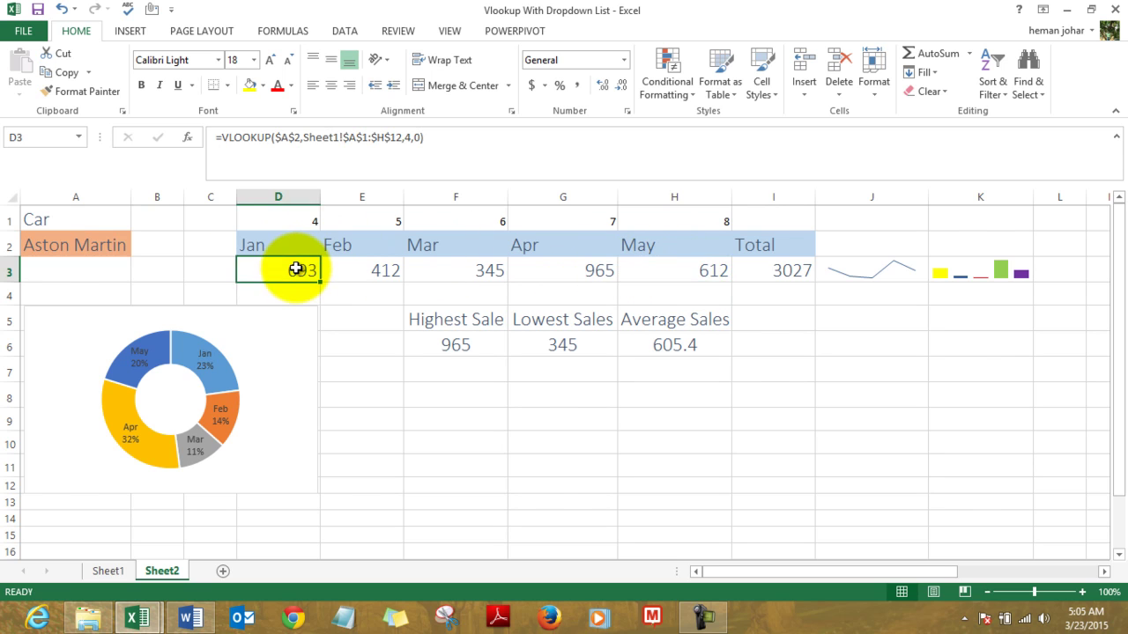
left_click(881, 264)
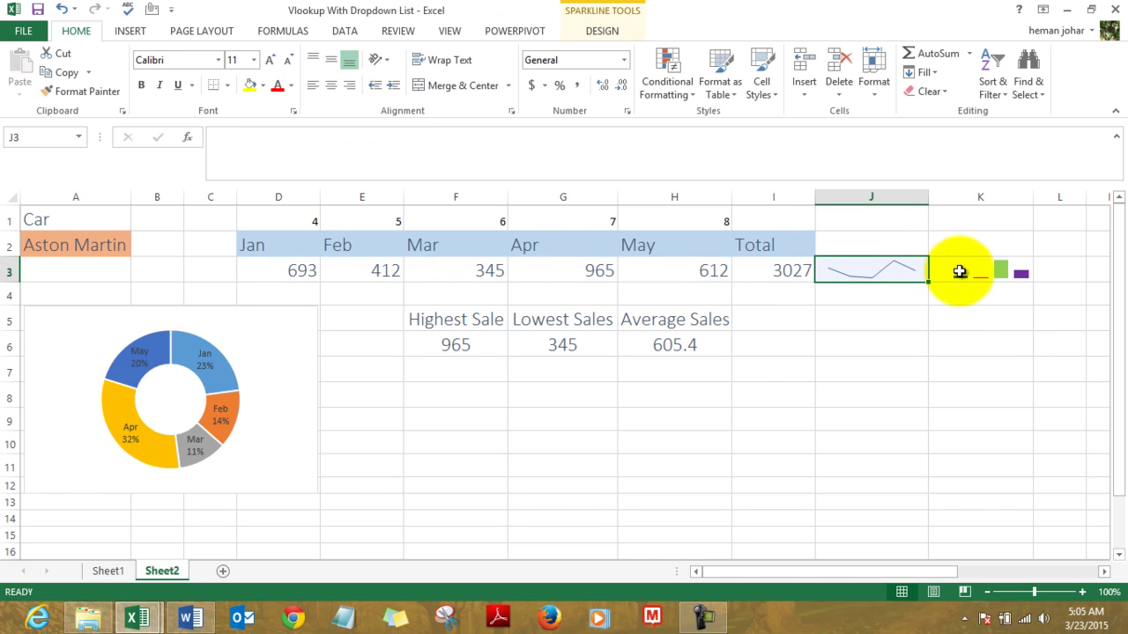
left_click(960, 271)
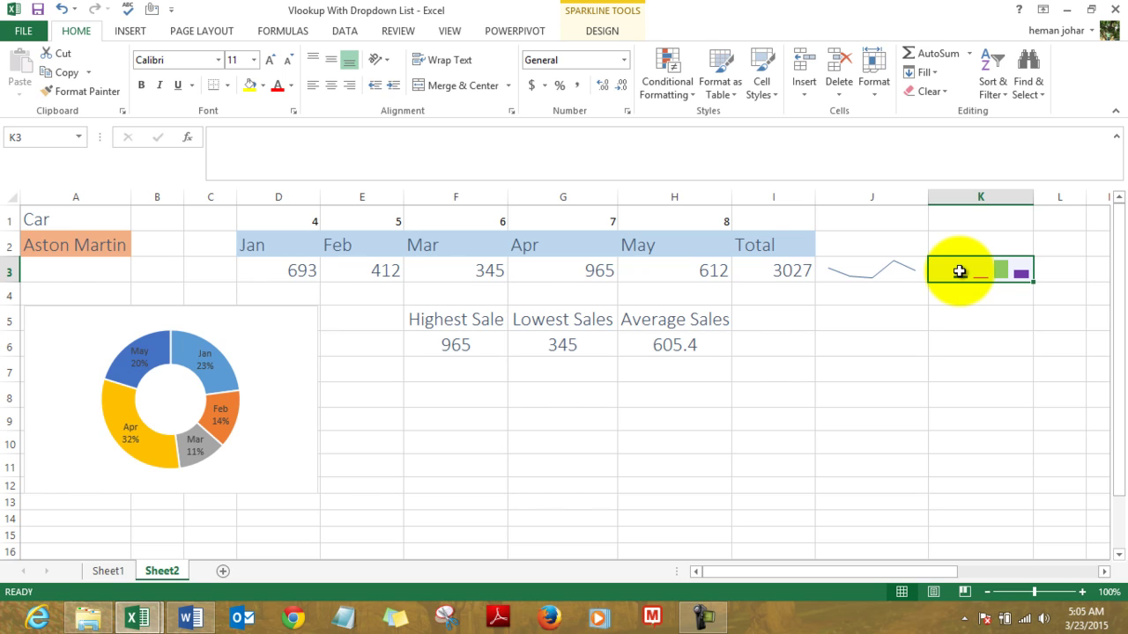
left_click(257, 399)
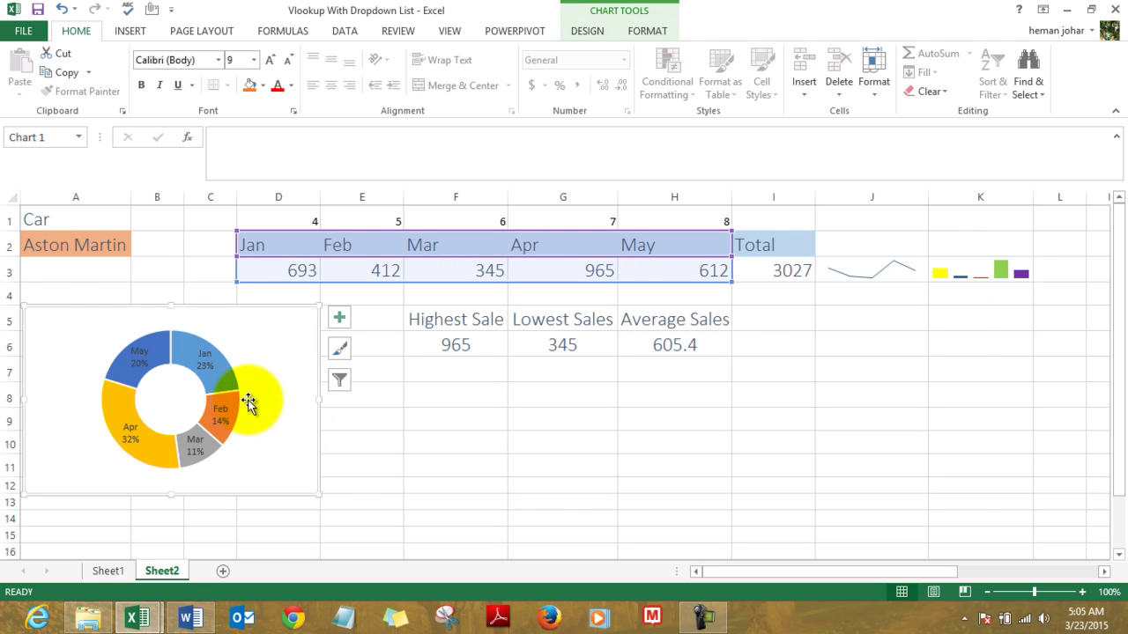
left_click(440, 425)
left_click(454, 346)
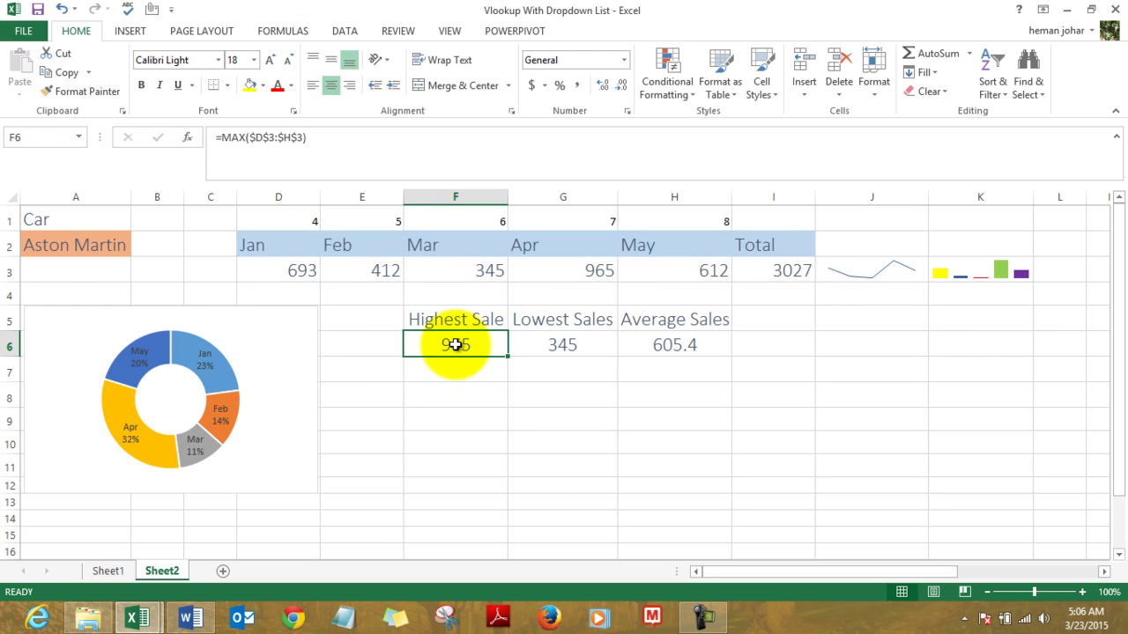
key("Right")
key("Right")
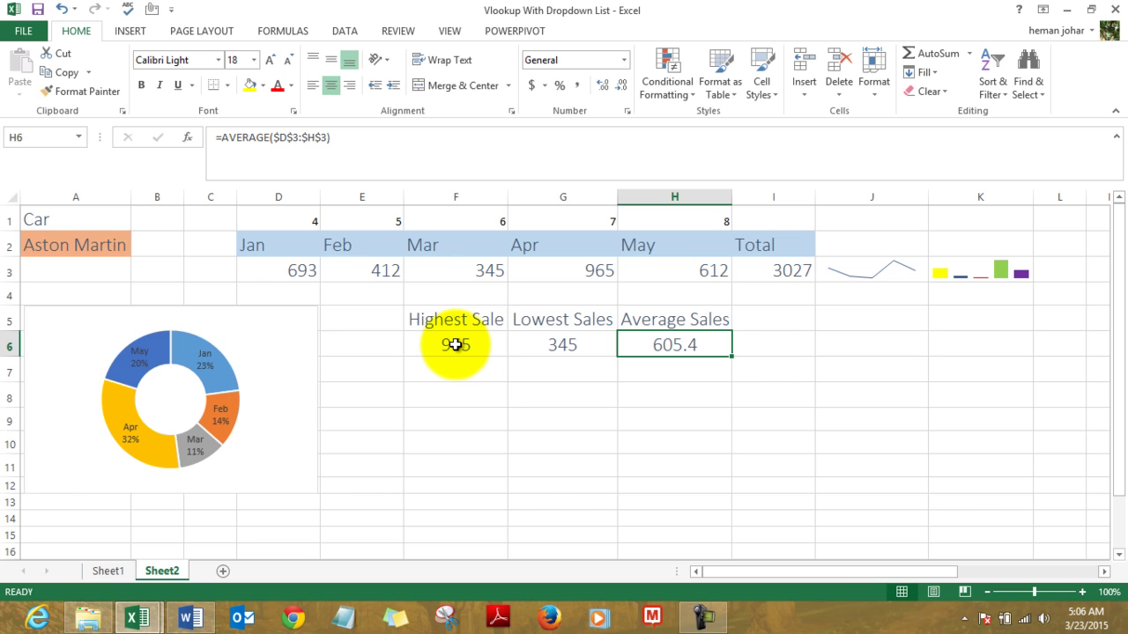
left_click(102, 247)
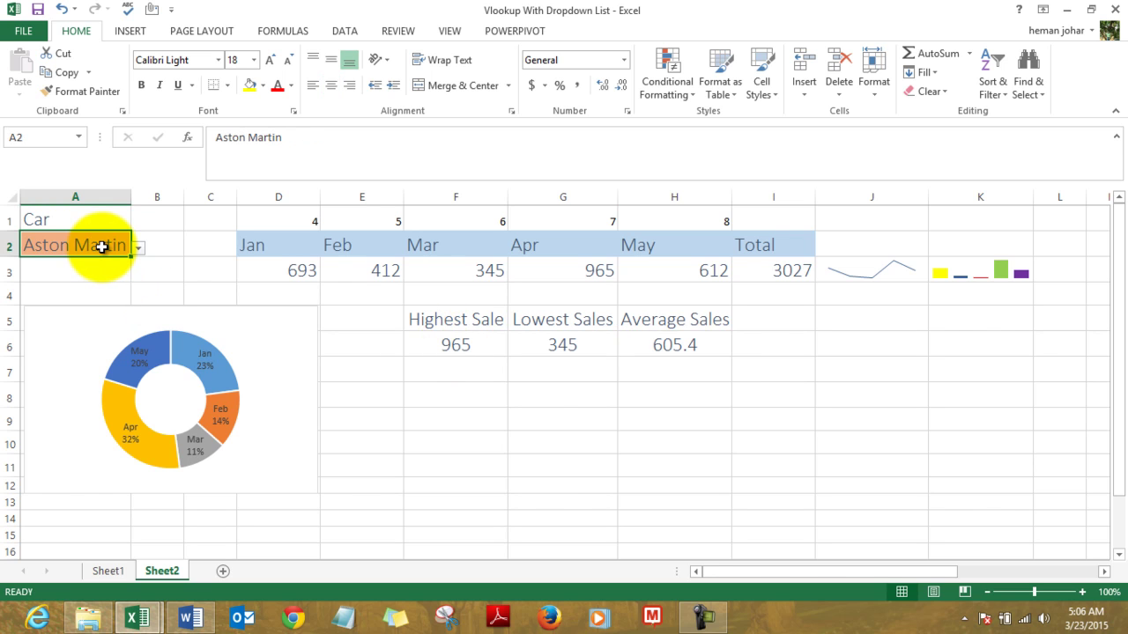
- Review the source data on Sheet1, going through the column headings from Country to Total
left_click(108, 571)
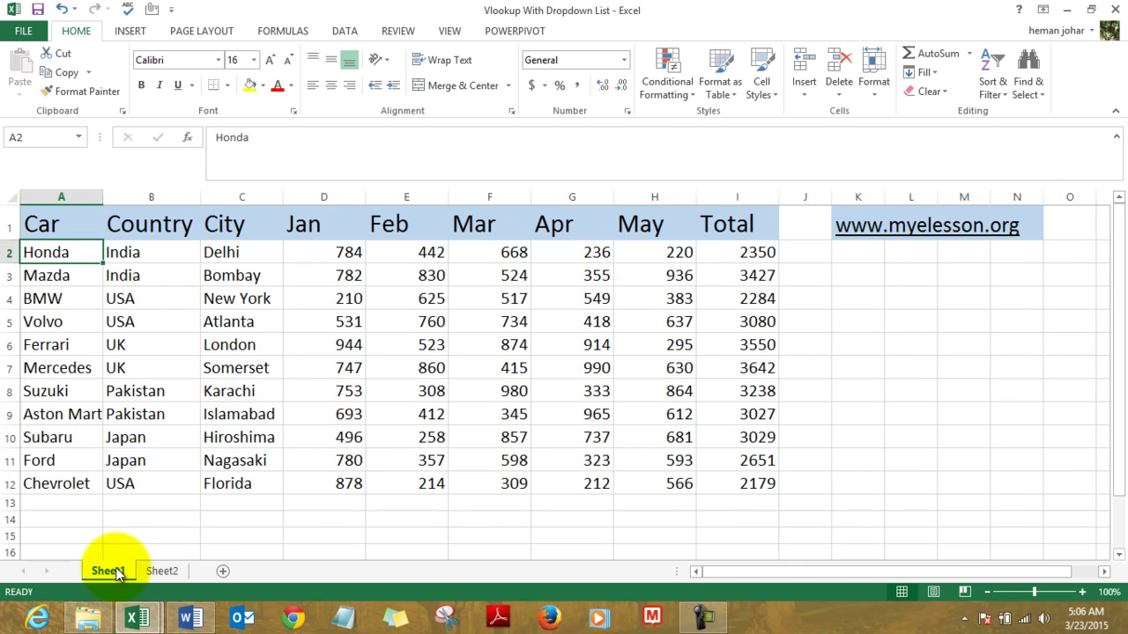
left_click(143, 360)
key("Up")
key("Up")
key("Up")
key("Up")
key("Up")
key("Up")
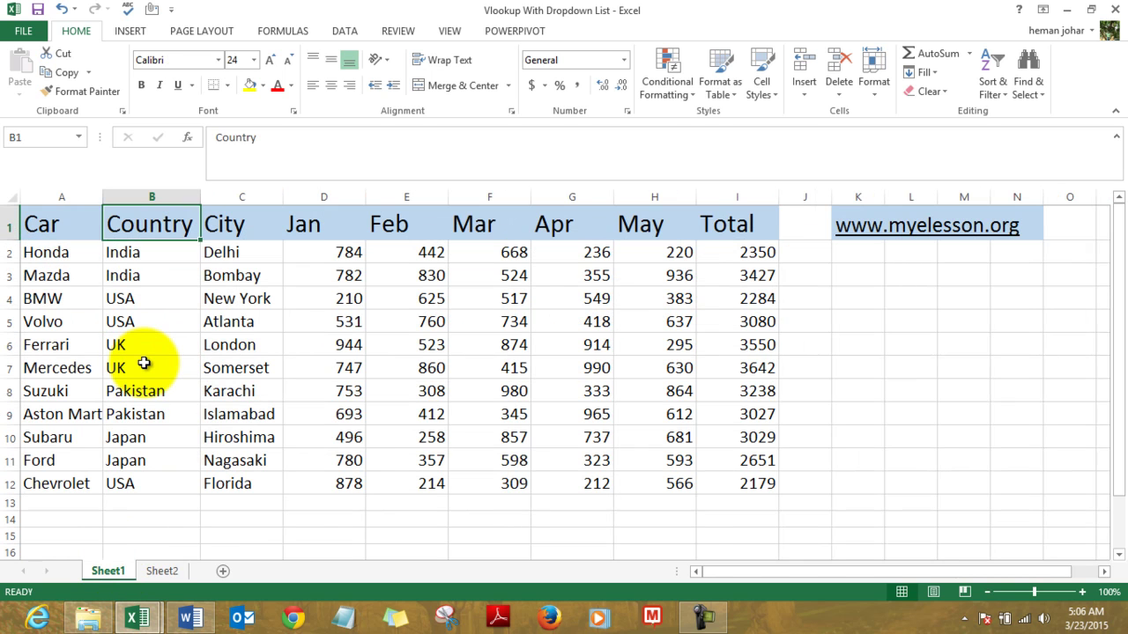
key("Right")
key("Right")
key("Right")
key("Right")
key("Right")
key("Right")
key("Right")
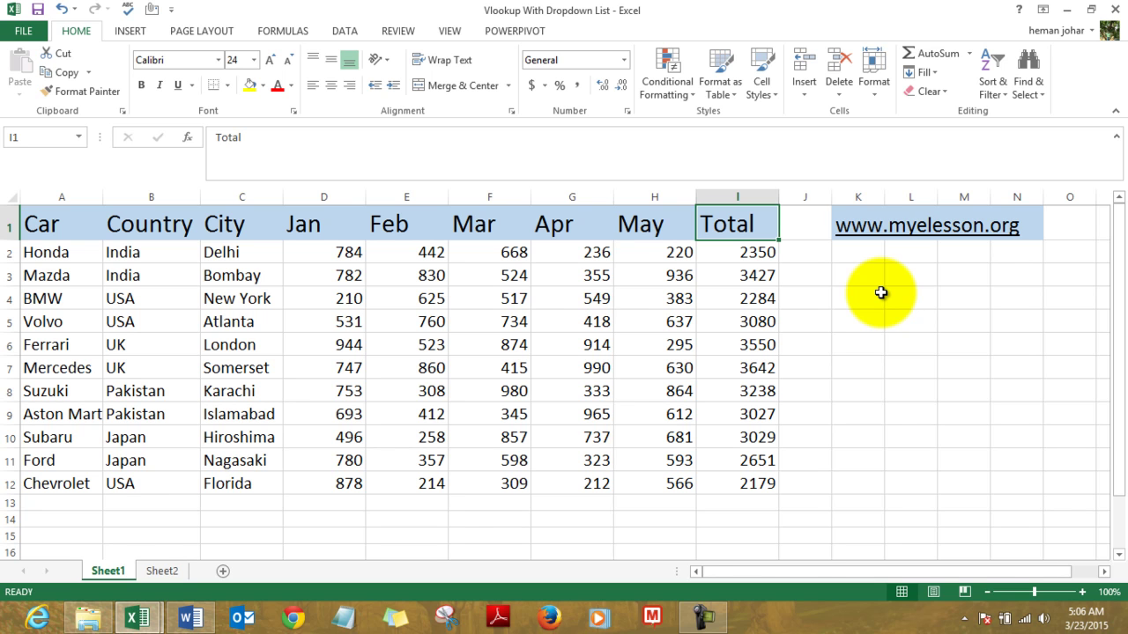
- Return to Sheet2 and look over the month headings in row 2 next to the car selector
left_click(162, 570)
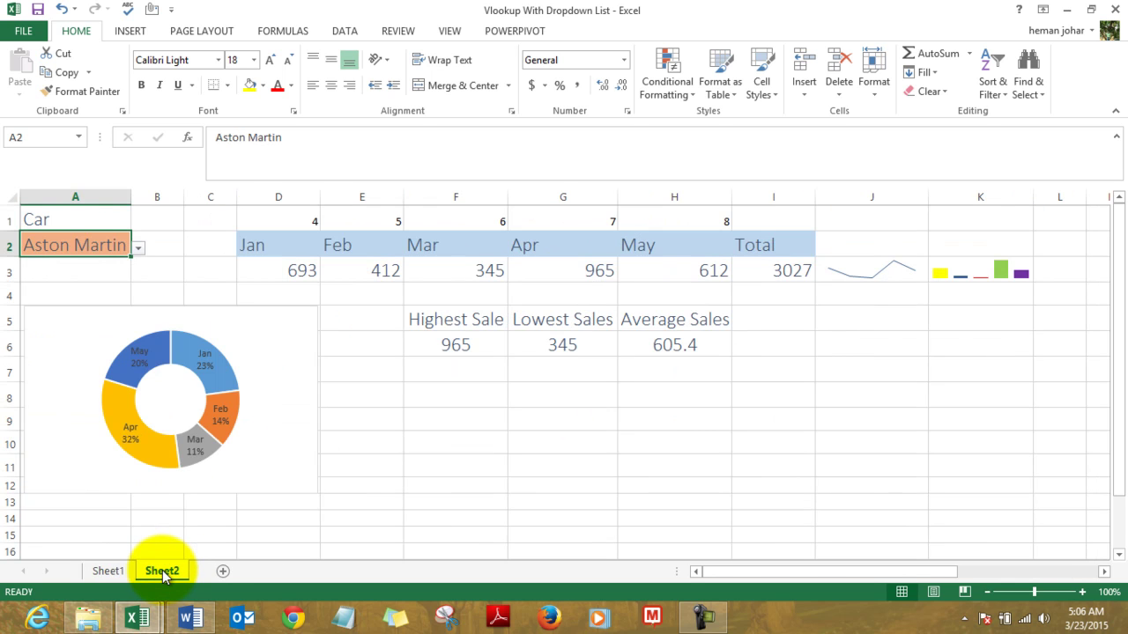
key("Right")
key("Right")
key("Right")
key("Right")
key("Right")
key("Right")
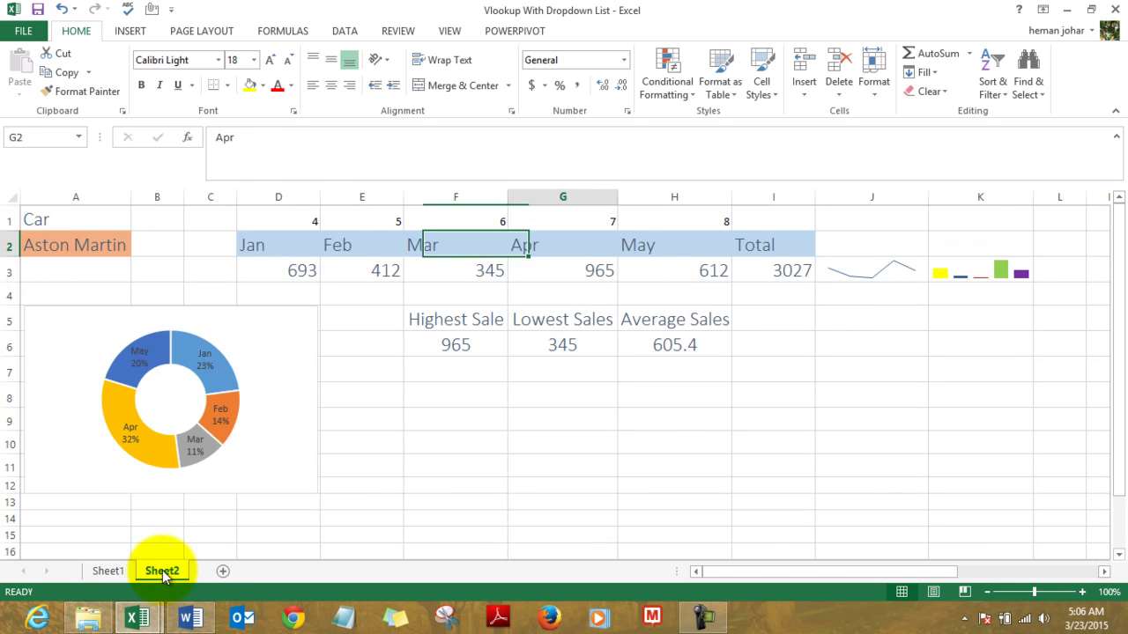
key("Left")
key("Left")
key("Left")
key("Left")
key("Left")
key("Left")
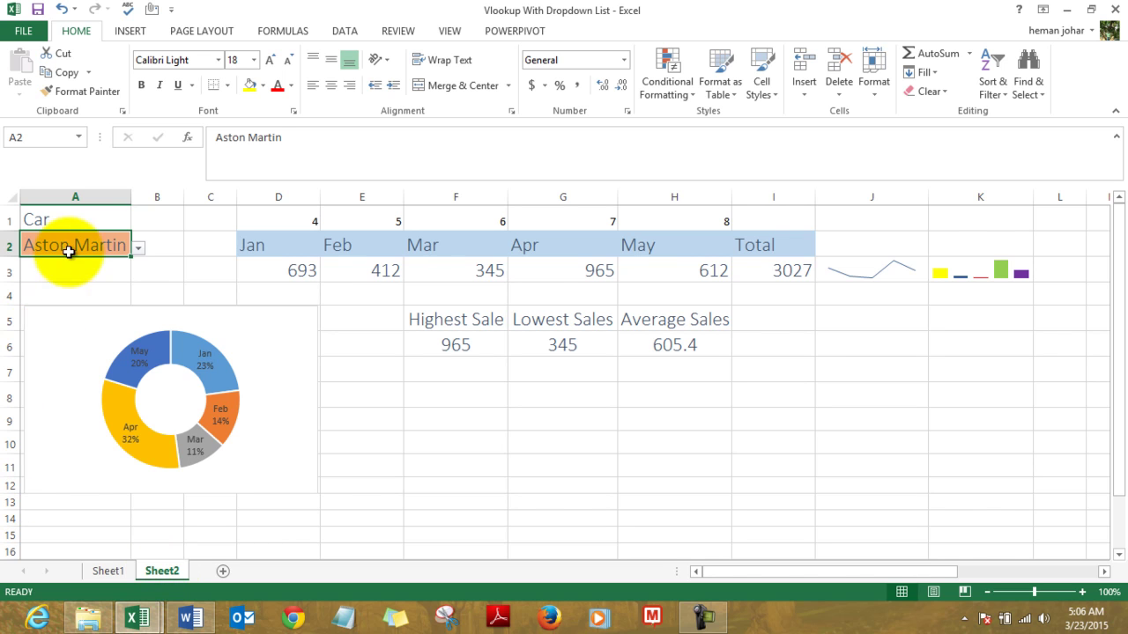
- Begin a data validation rule for cell J8 that allows a List
left_click(567, 399)
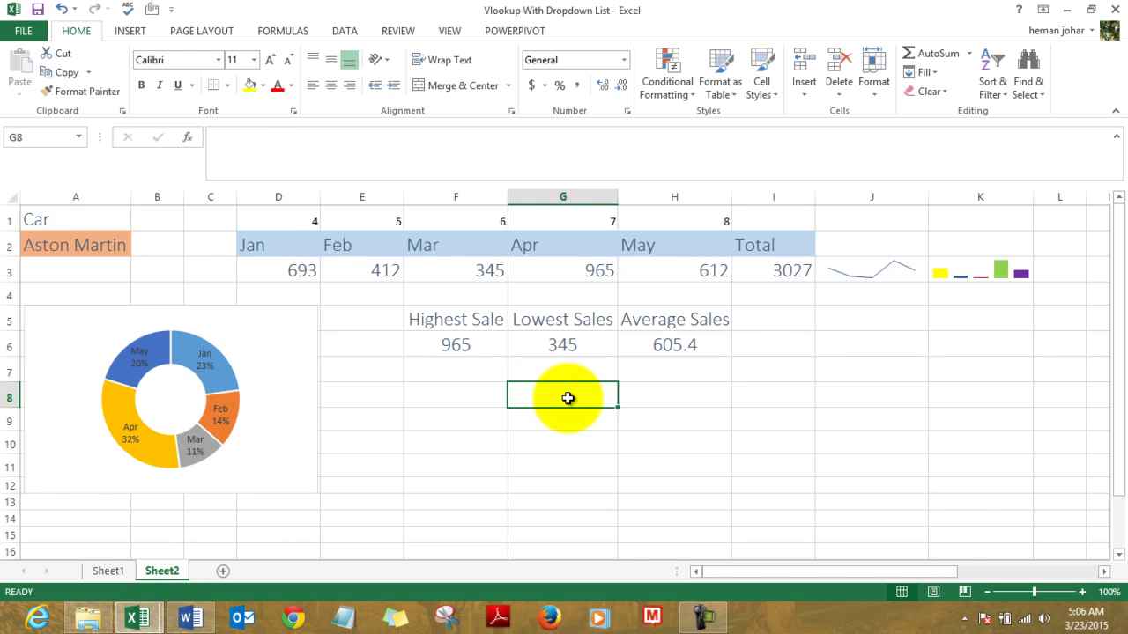
key("Right")
key("Right")
key("Right")
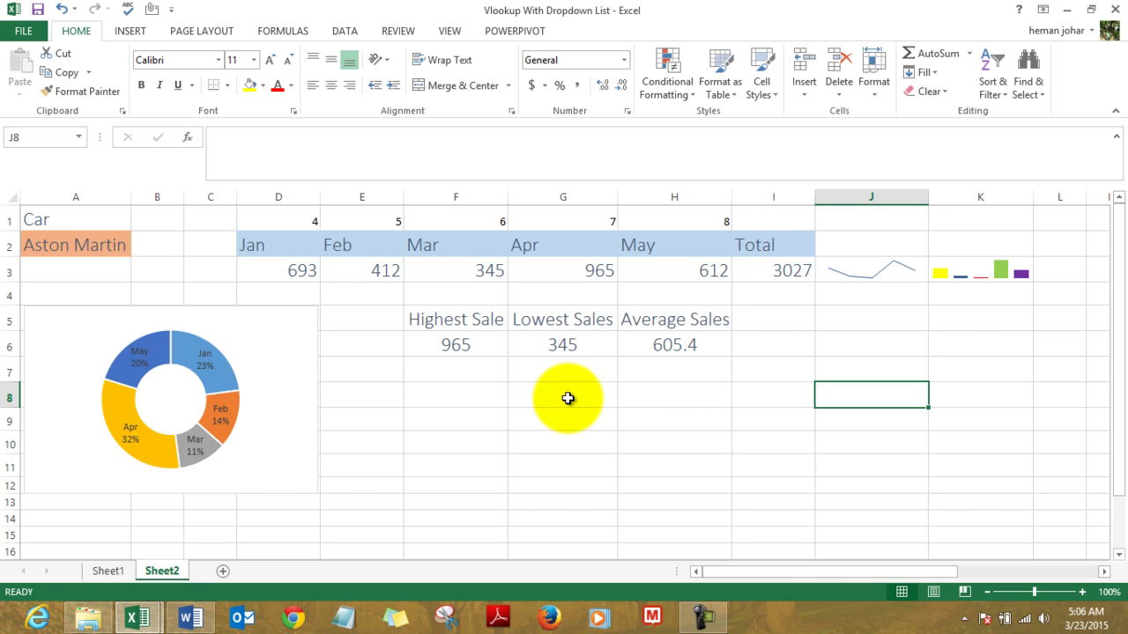
left_click(344, 34)
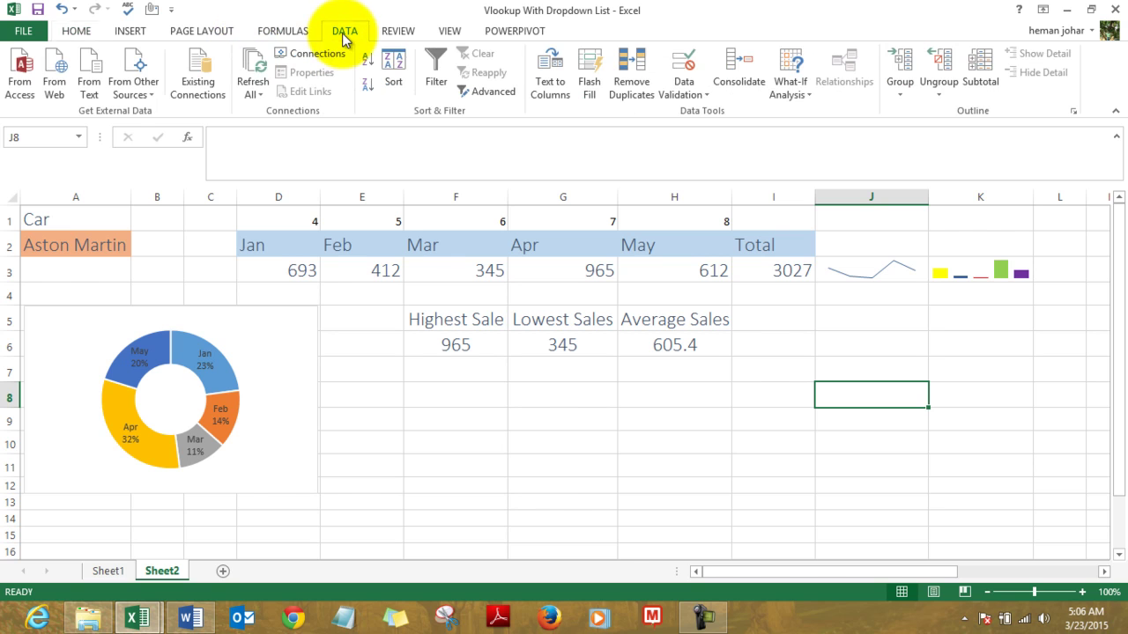
left_click(680, 83)
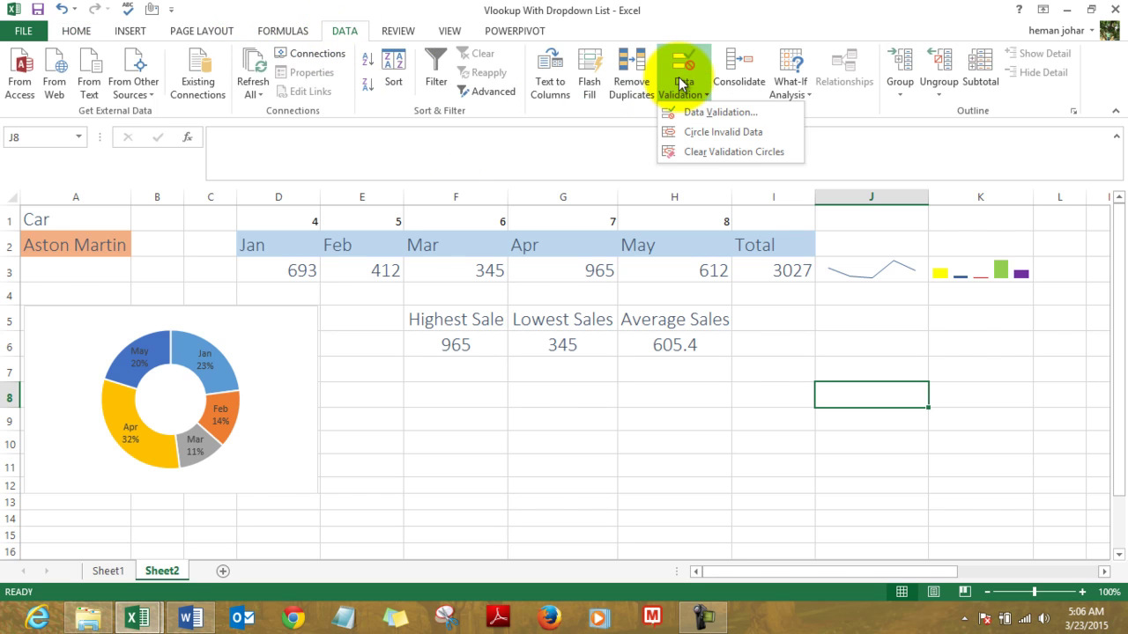
left_click(709, 113)
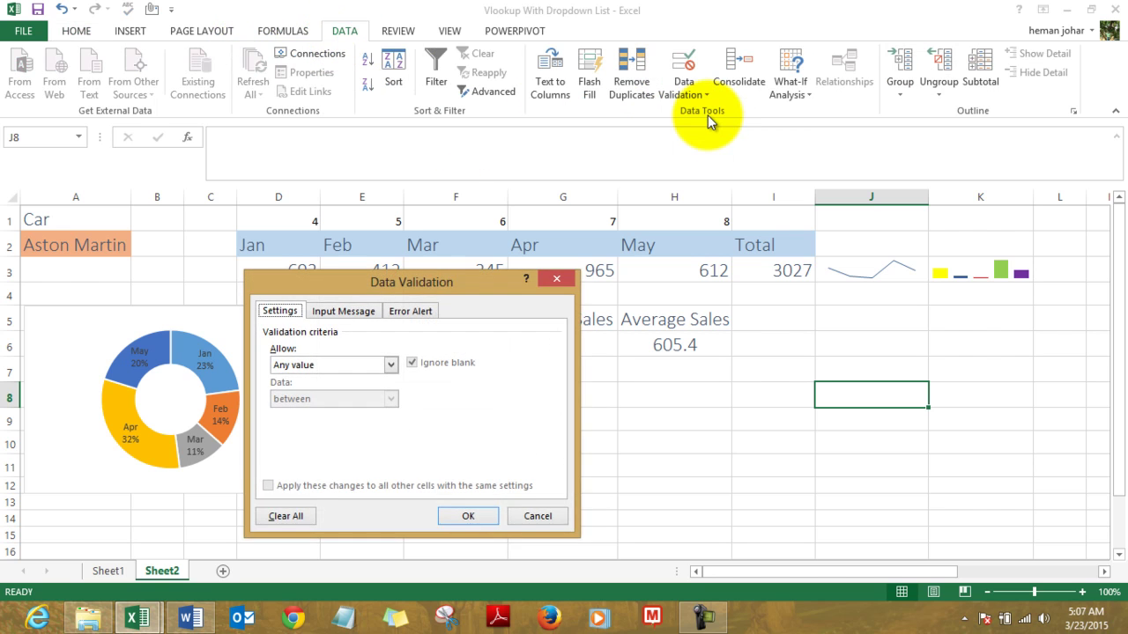
left_click(390, 364)
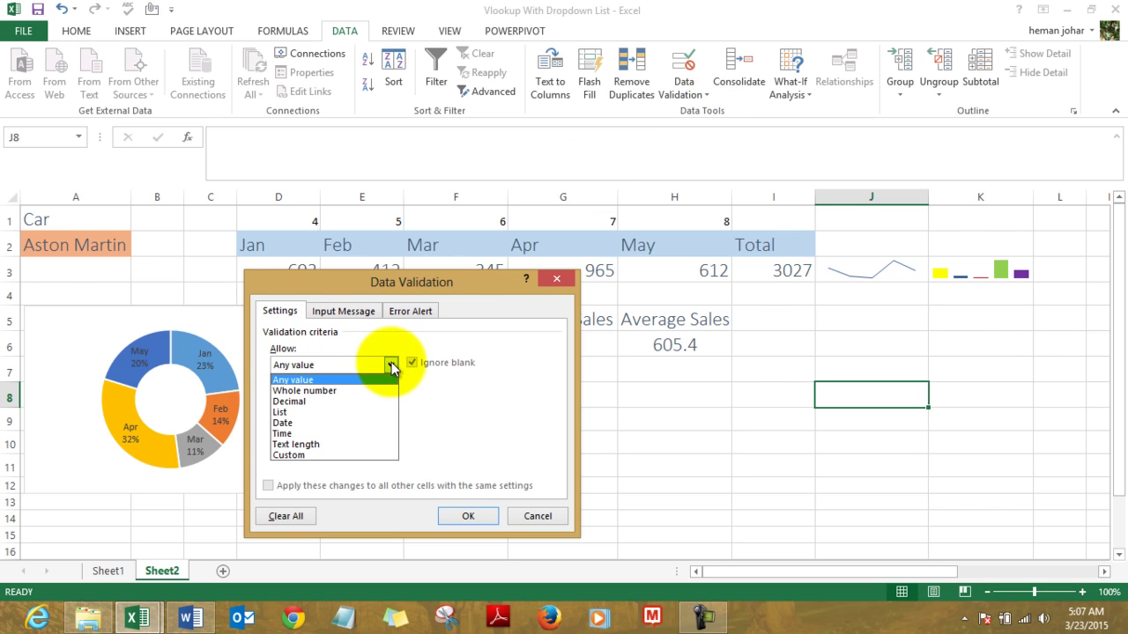
left_click(288, 414)
left_click(353, 433)
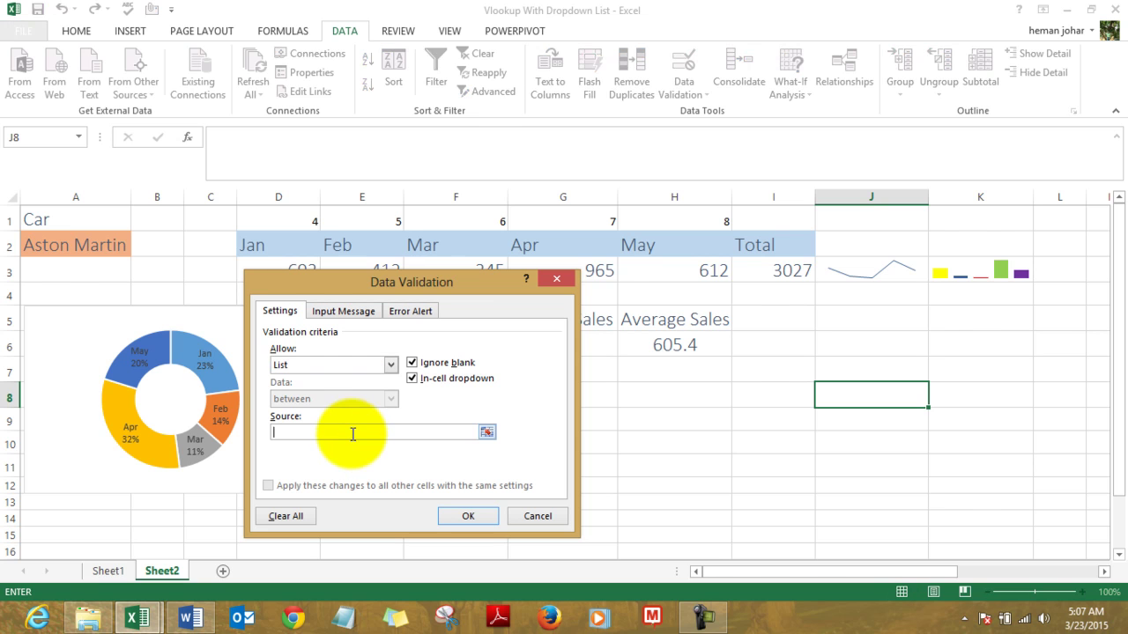
- Apply the rule with the car names in Sheet1 A2:A12 as its source, and choose BMW in cell J8
left_click(107, 571)
left_click_drag(50, 252, 53, 413)
key("shift+Down")
key("shift+Down")
key("shift+Down")
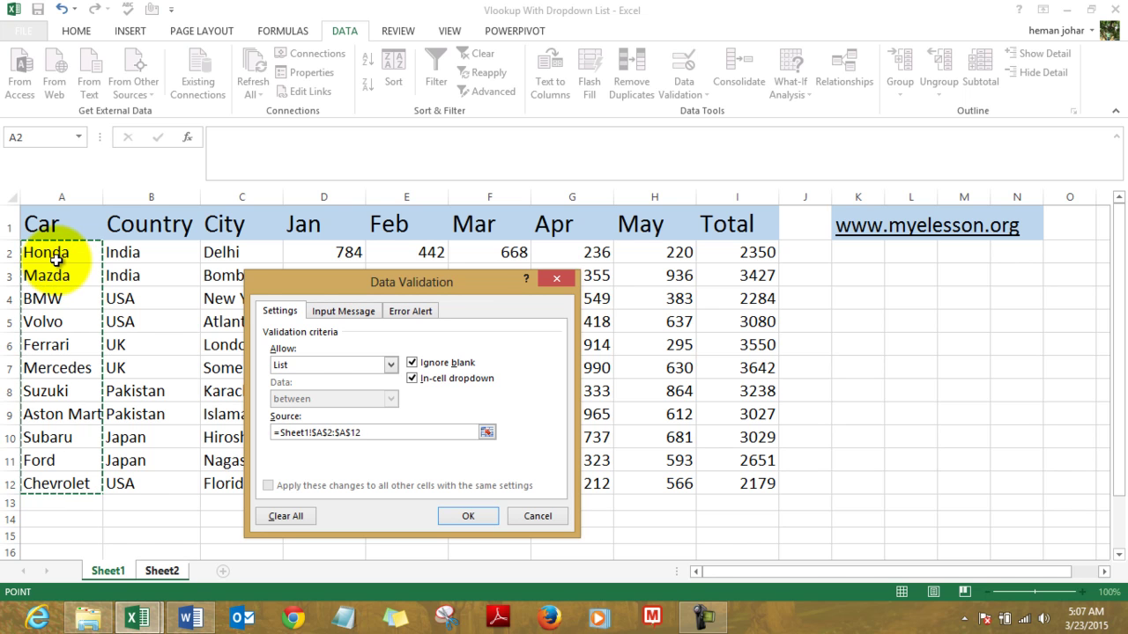
key("Return")
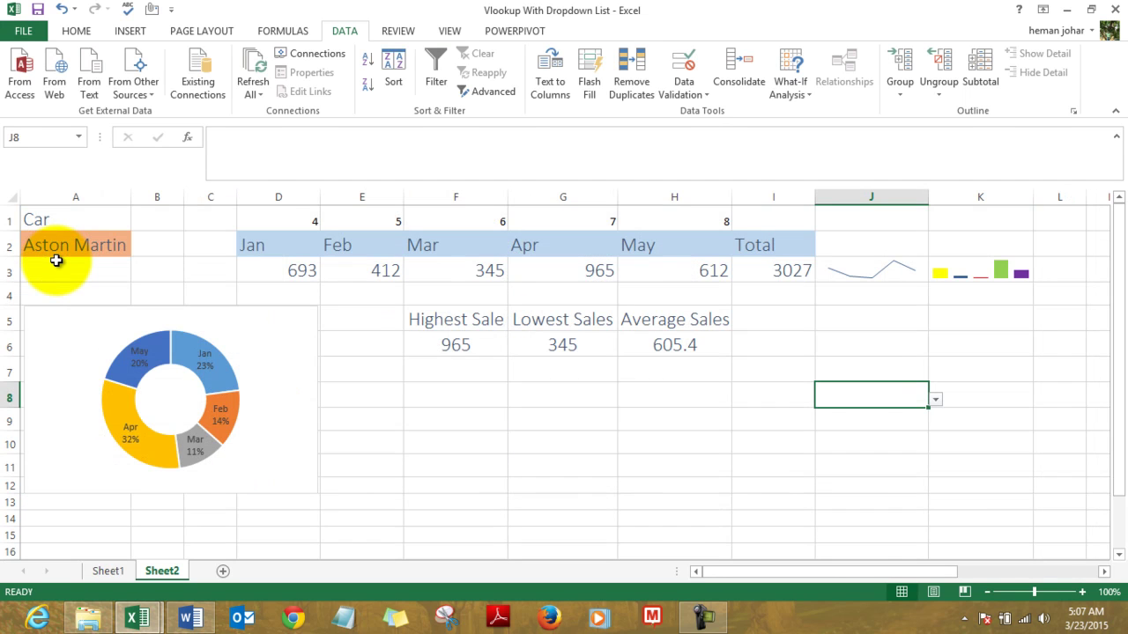
left_click(937, 401)
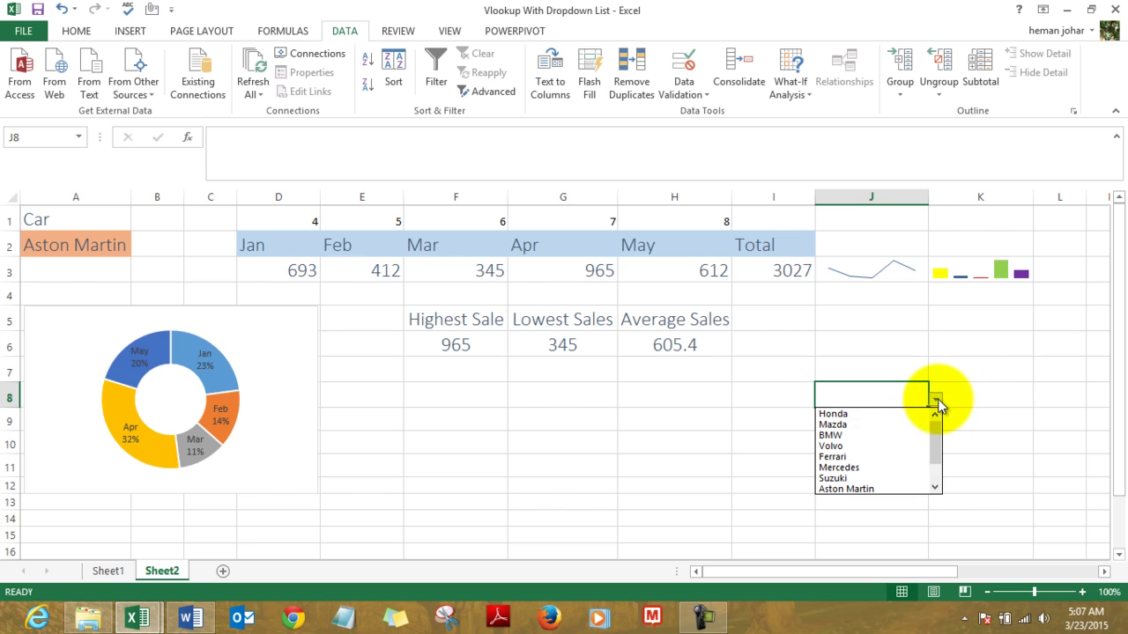
left_click(859, 434)
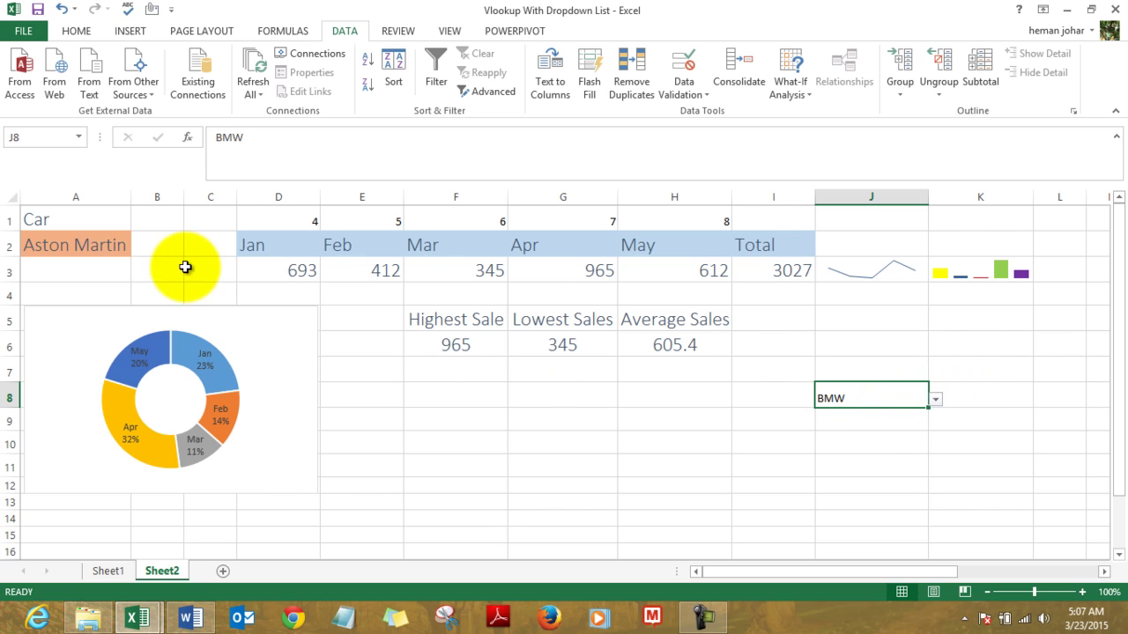
- Change the car in cell A2 to Mercedes and after that to Ferrari using its dropdown list
left_click(119, 249)
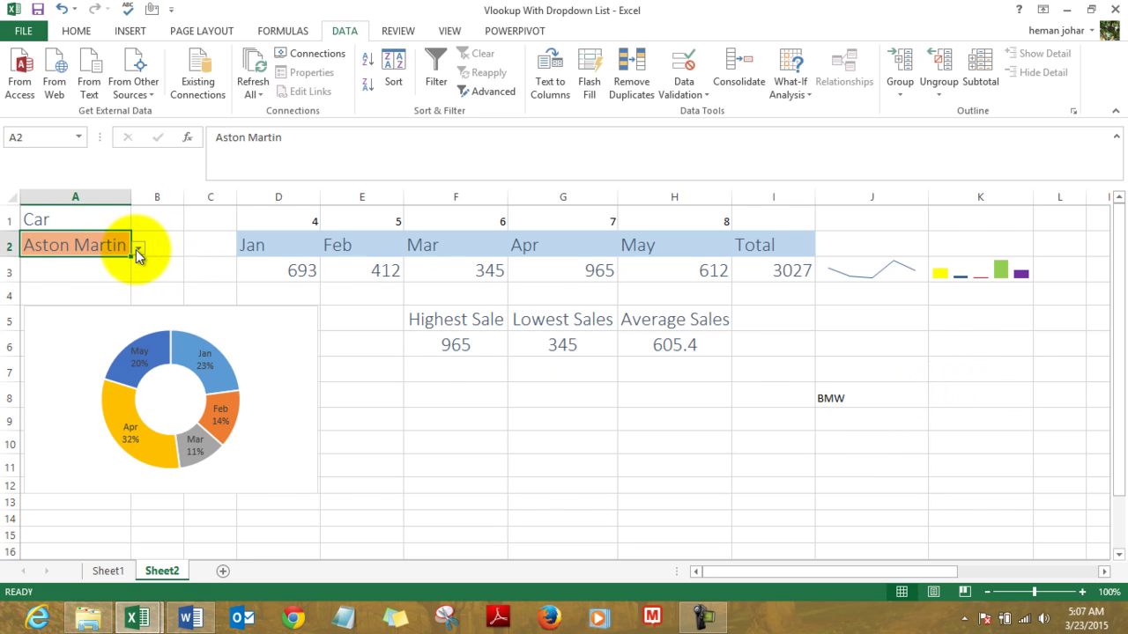
left_click(138, 251)
left_click(96, 285)
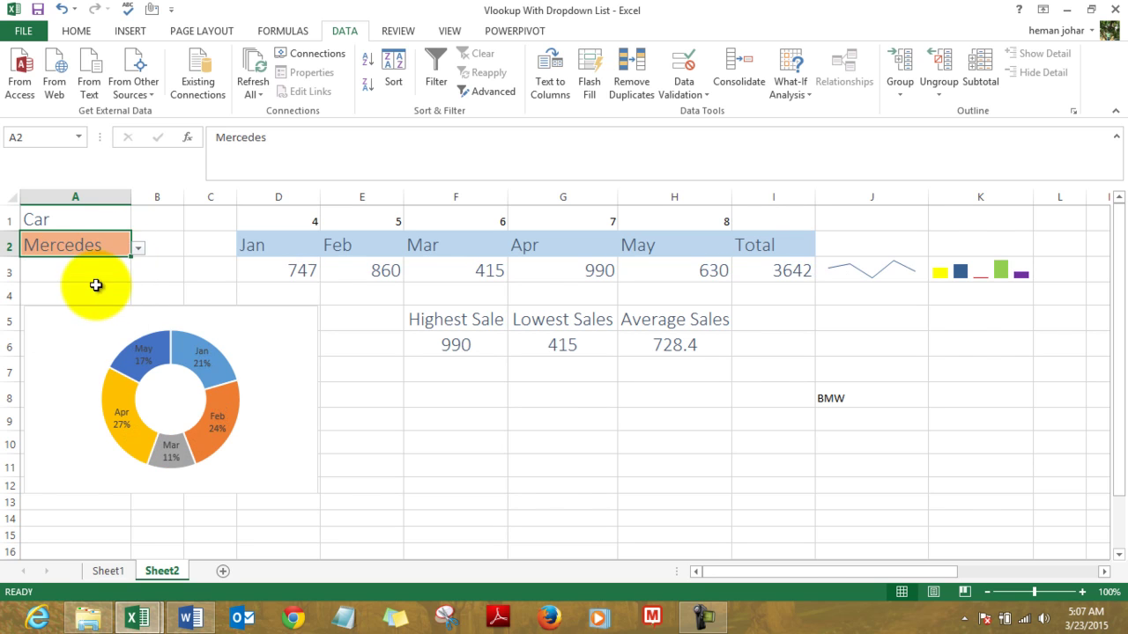
left_click(138, 252)
left_click(58, 269)
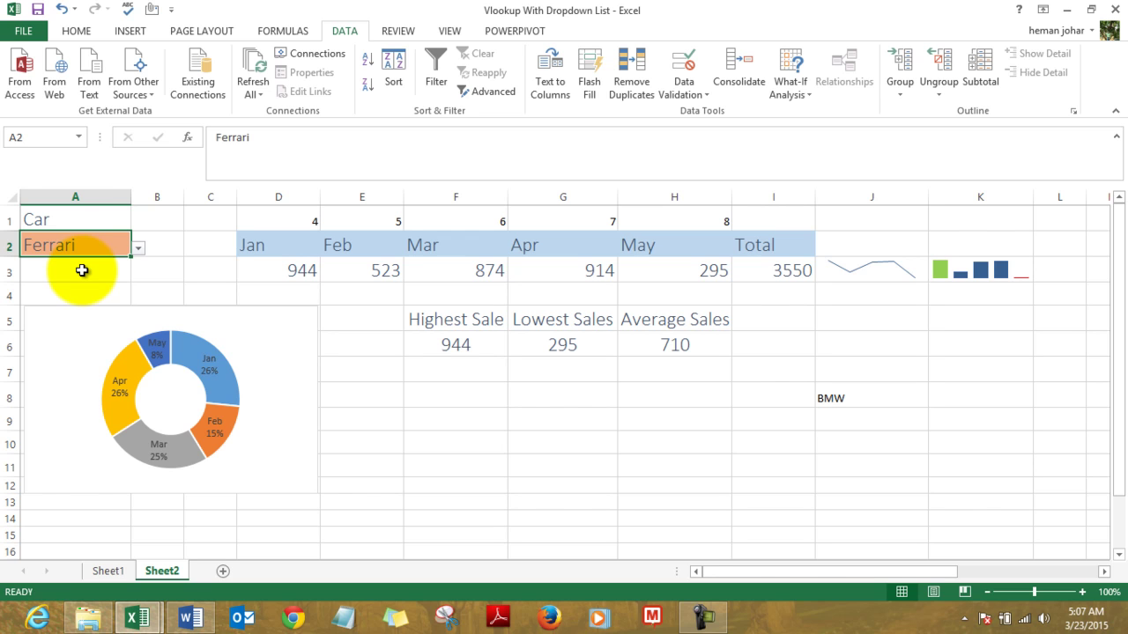
- Inspect the VLOOKUP formulas for the monthly sales in row 3, from January through May
key("Right")
key("Right")
key("Right")
key("Down")
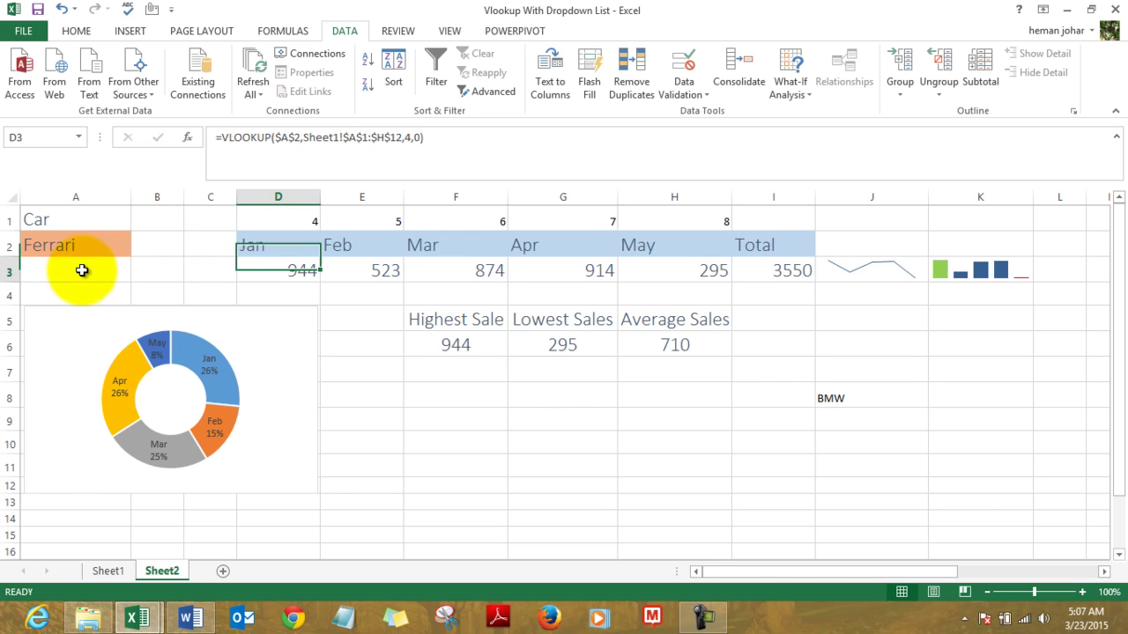
key("Right")
key("Right")
key("Right")
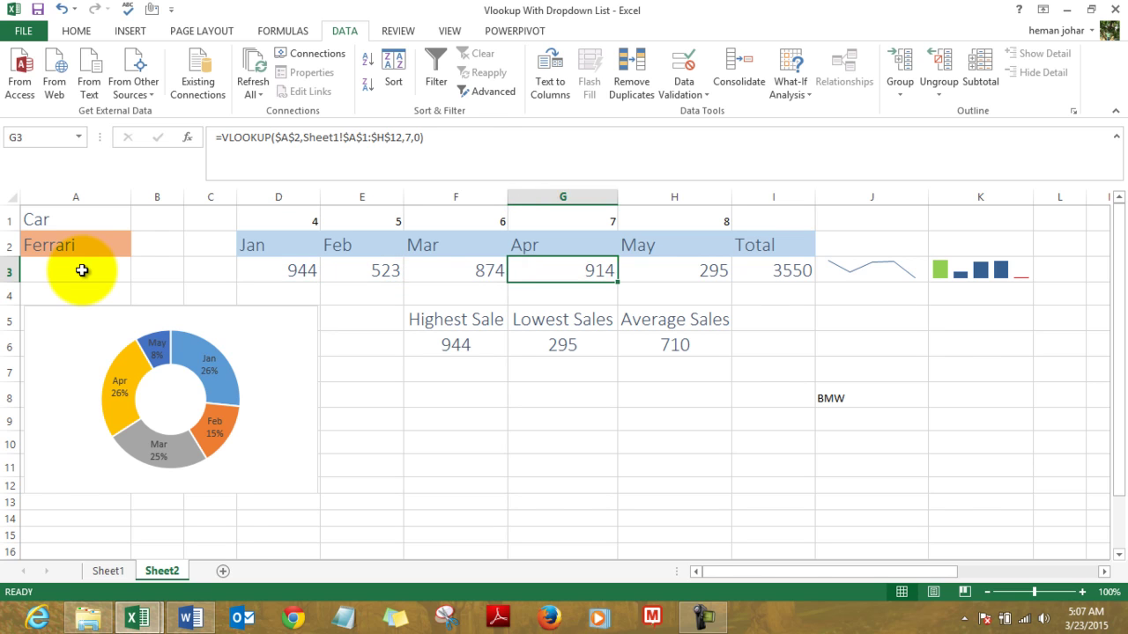
key("Right")
key("Left")
key("Left")
key("Left")
key("Left")
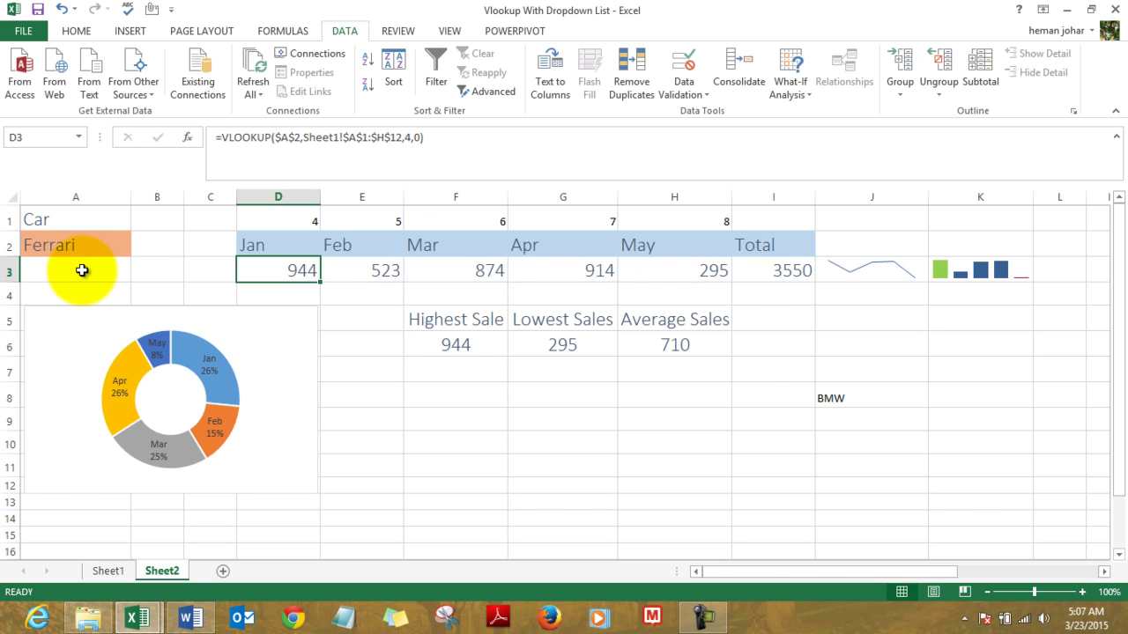
- Delete the monthly VLOOKUP formulas from January through May in cells D3:H3
key("shift+Right")
key("shift+Right")
key("shift+Right")
key("shift+Right")
key("shift+Right")
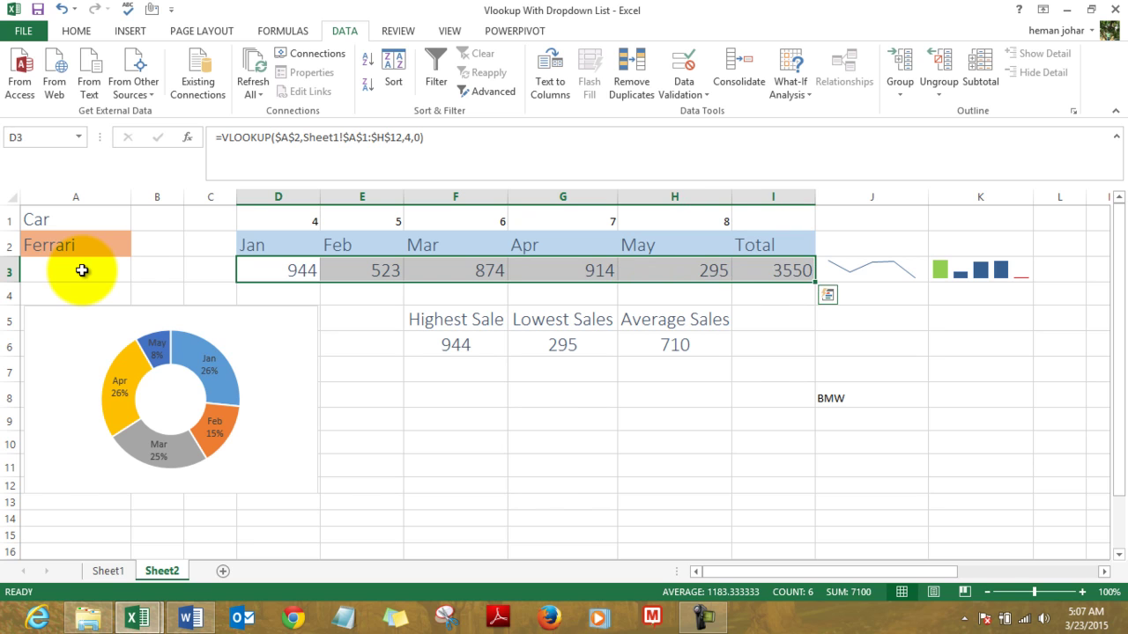
key("Left")
key("Right")
key("shift+Right")
key("shift+Right")
key("shift+Right")
key("shift+Right")
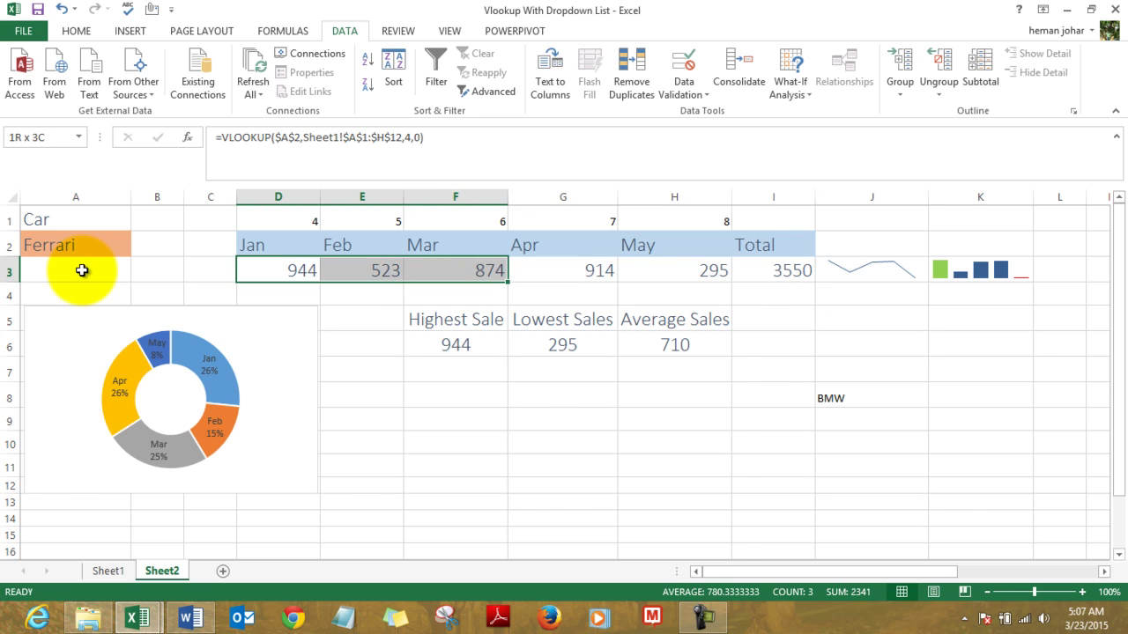
key("Delete")
key("Left")
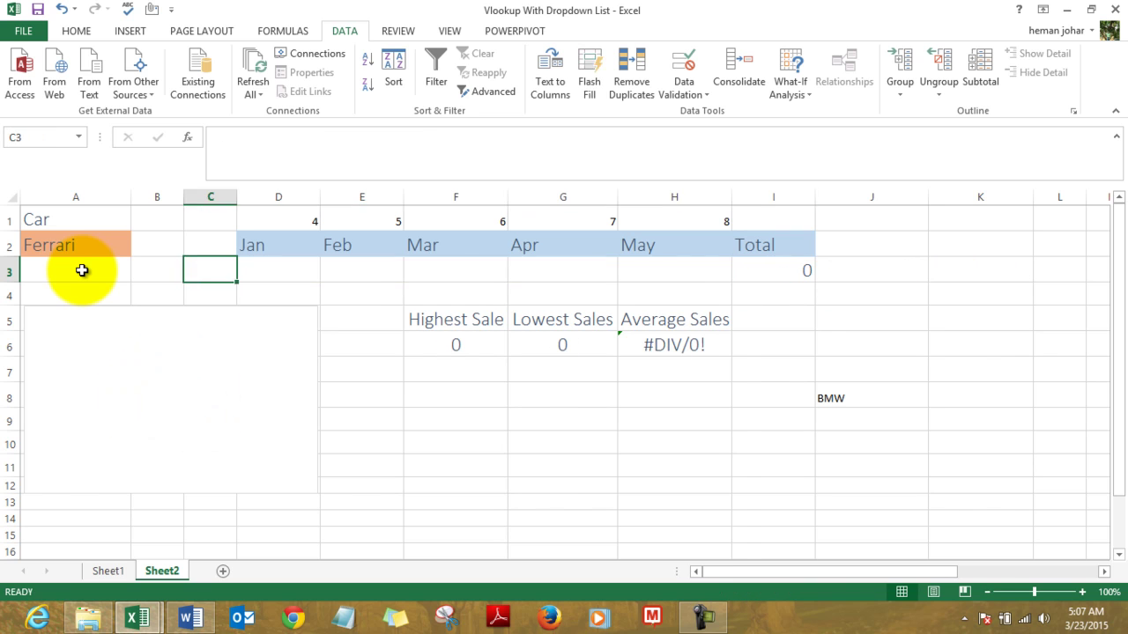
- Start a VLOOKUP formula in cell D3 with the absolute reference $A$2 as the lookup value
key("Right")
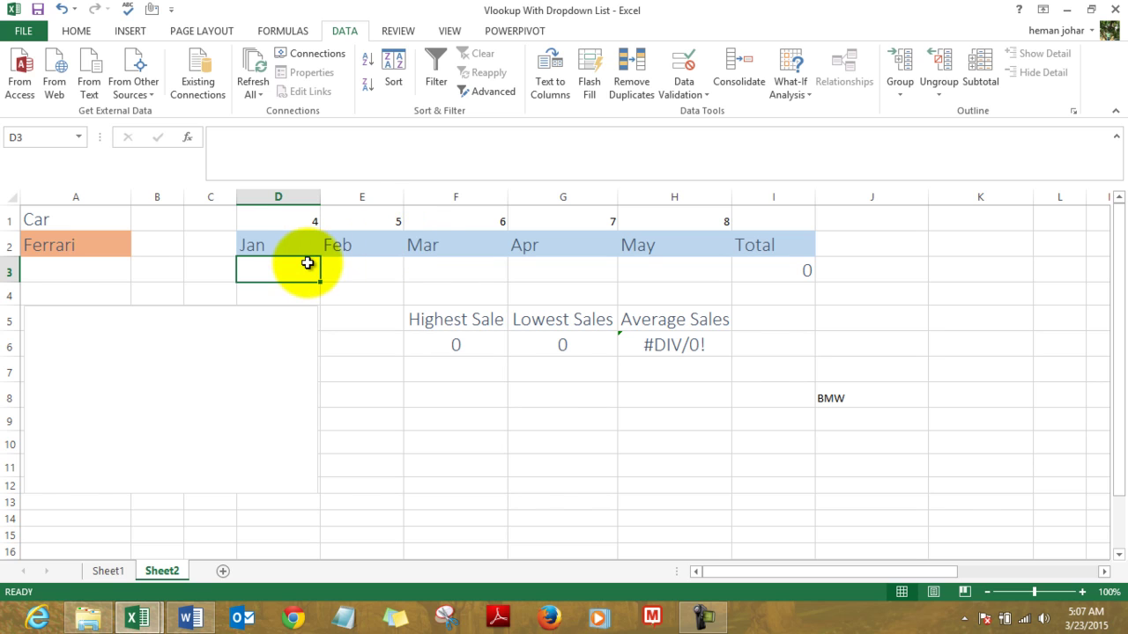
type("=")
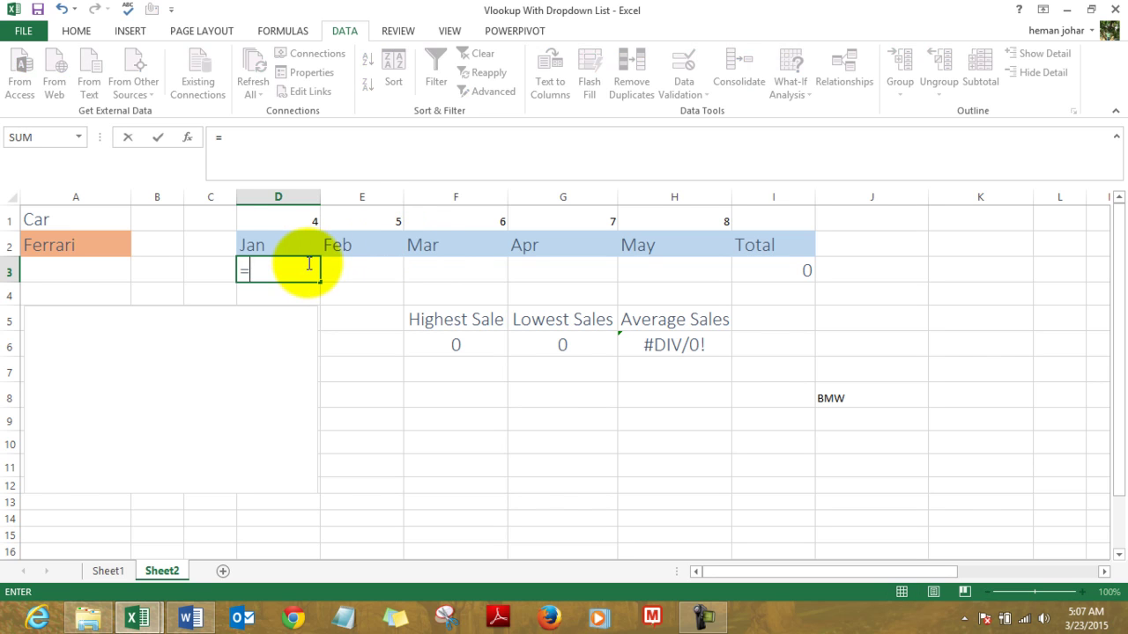
type("vlo")
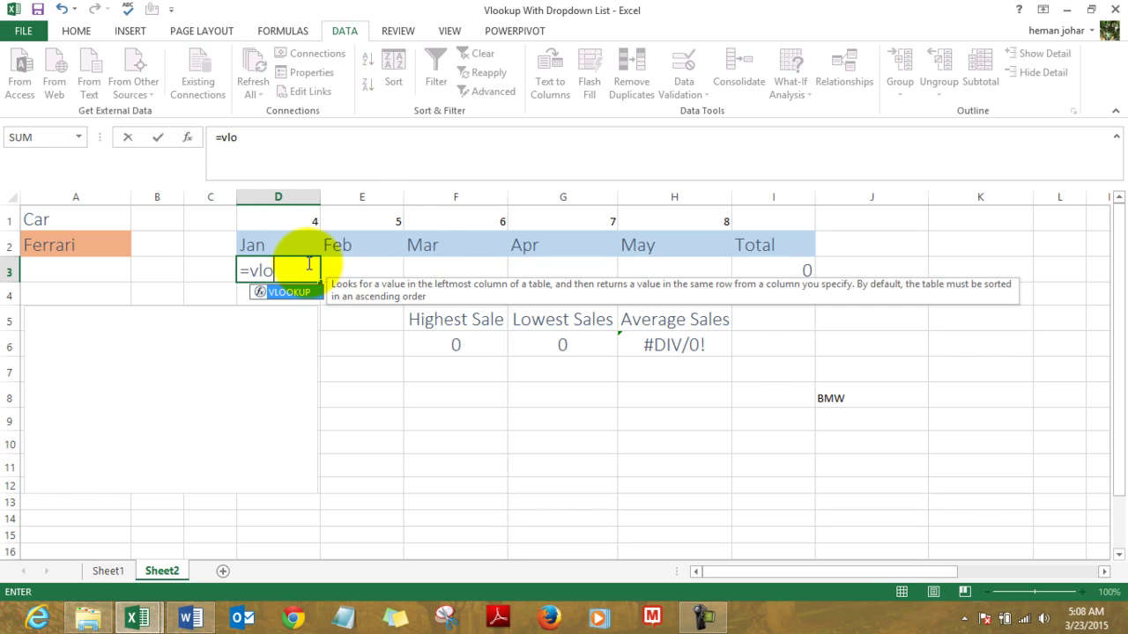
key("Tab")
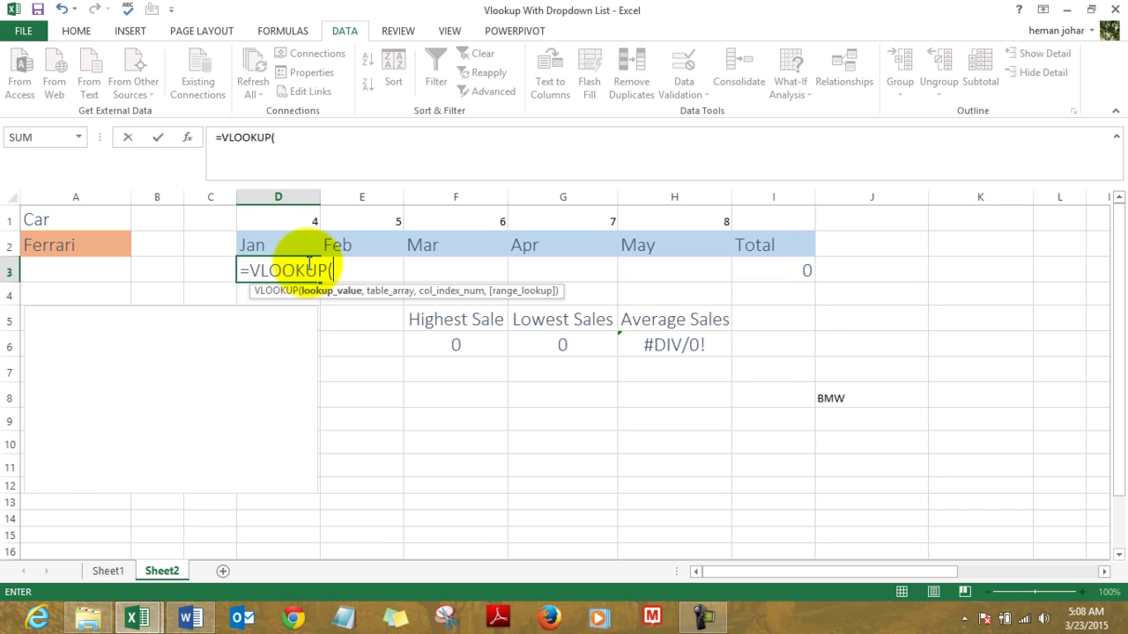
left_click(100, 240)
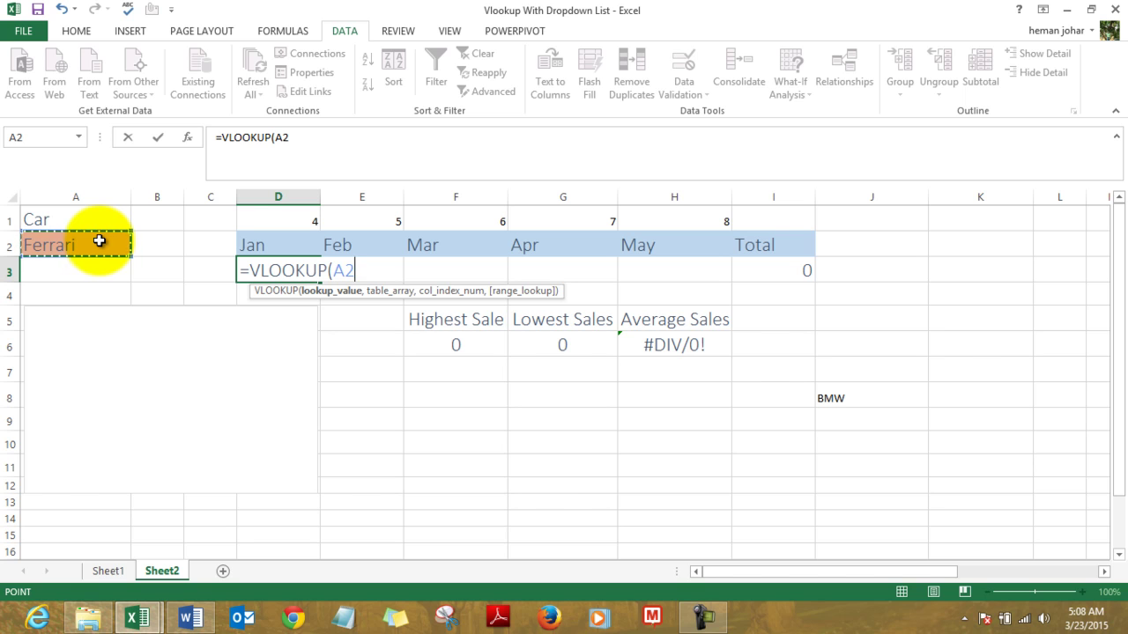
key("F4")
type(",")
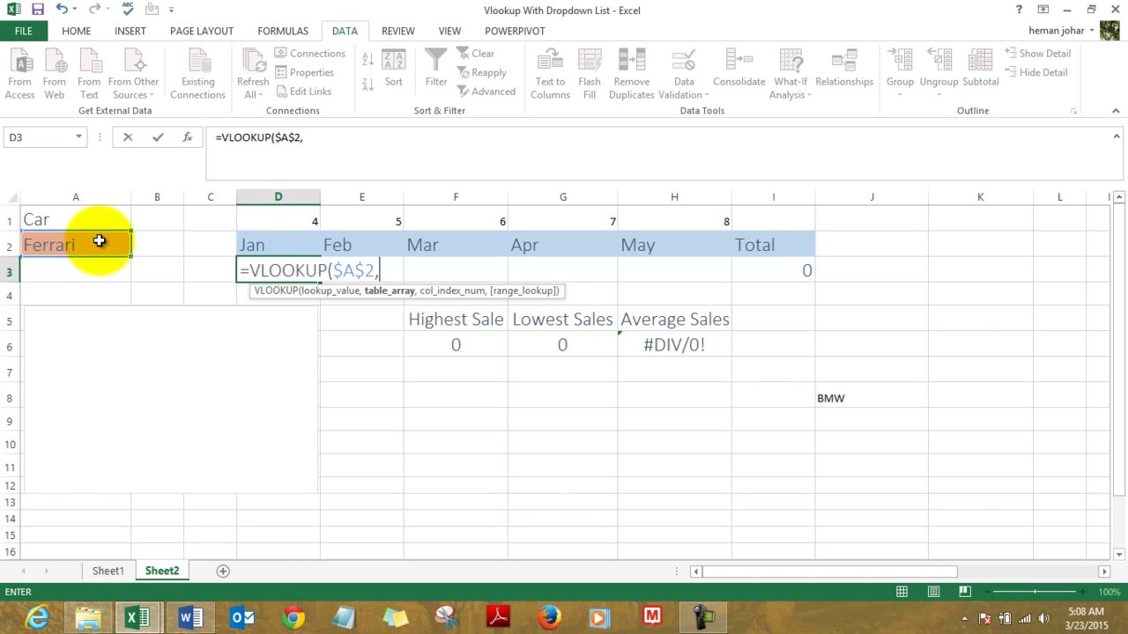
- Set the VLOOKUP's table array to the absolute range $A$1:$H$12 on Sheet1
left_click(108, 572)
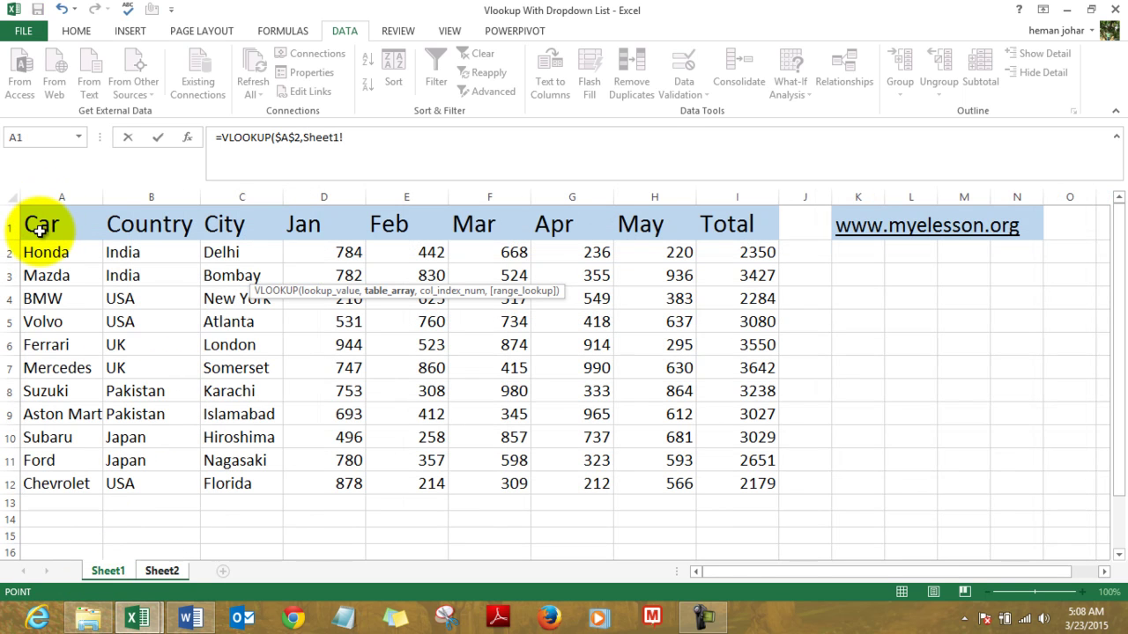
left_click(39, 228)
key("shift+Right")
key("shift+Right")
key("shift+Right")
key("shift+Right")
key("shift+Left")
key("shift+Left")
key("shift+Left")
key("shift+Left")
key("shift+Right")
key("shift+Right")
key("shift+Right")
key("shift+Right")
key("shift+Right")
key("shift+Right")
key("shift+Right")
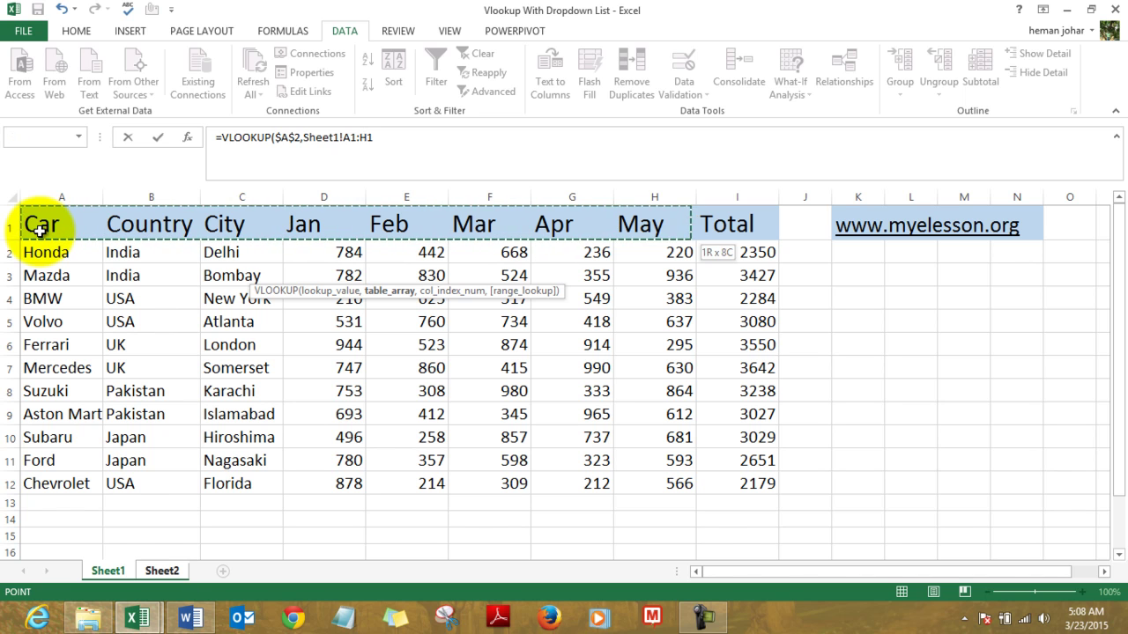
key("shift+Down")
key("shift+Down")
key("shift+Down")
key("shift+Down")
key("shift+Down")
key("shift+Down")
key("shift+Down")
key("shift+Down")
key("shift+Down")
key("shift+Down")
key("shift+Down")
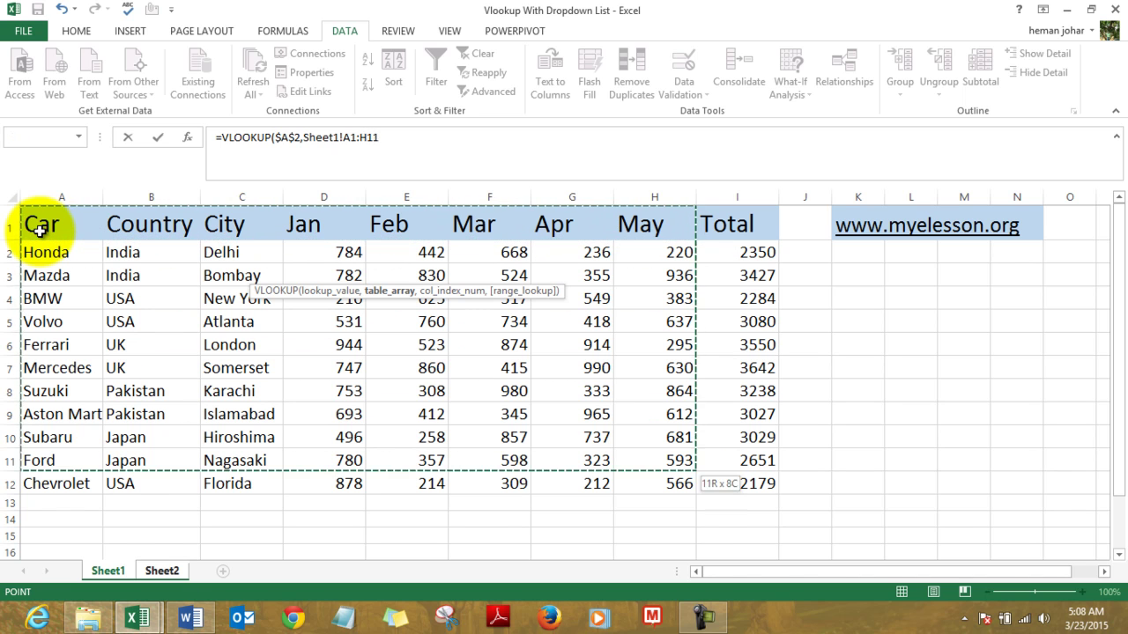
key("shift+Left")
key("shift+Left")
key("shift+Left")
key("shift+Left")
key("shift+Left")
key("shift+Right")
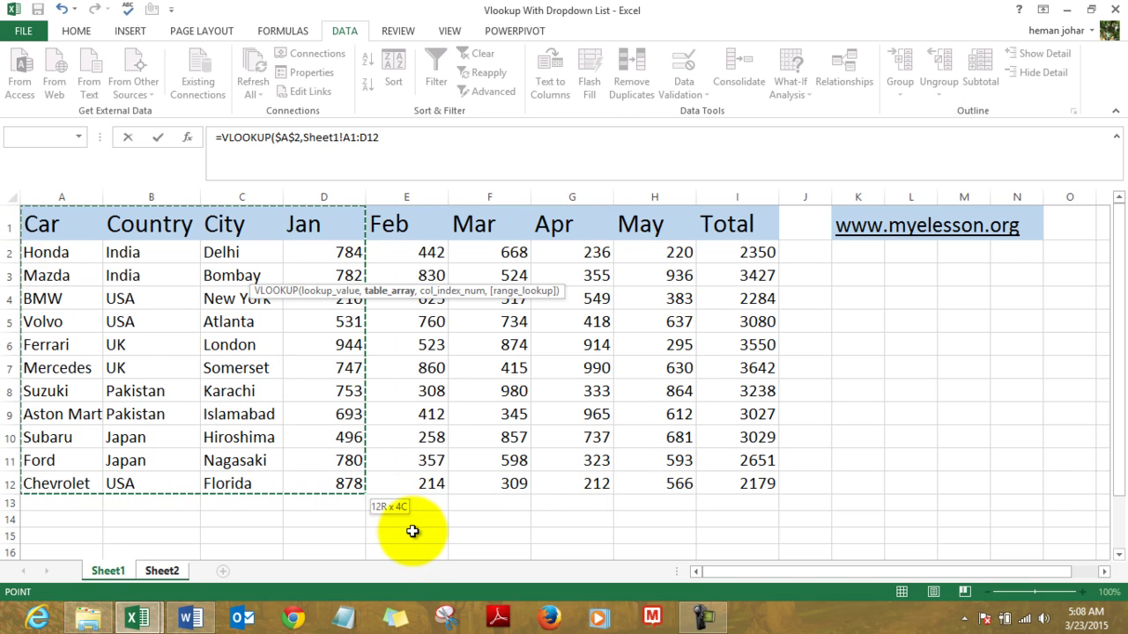
key("shift+Right")
key("shift+Right")
key("shift+Right")
key("shift+Right")
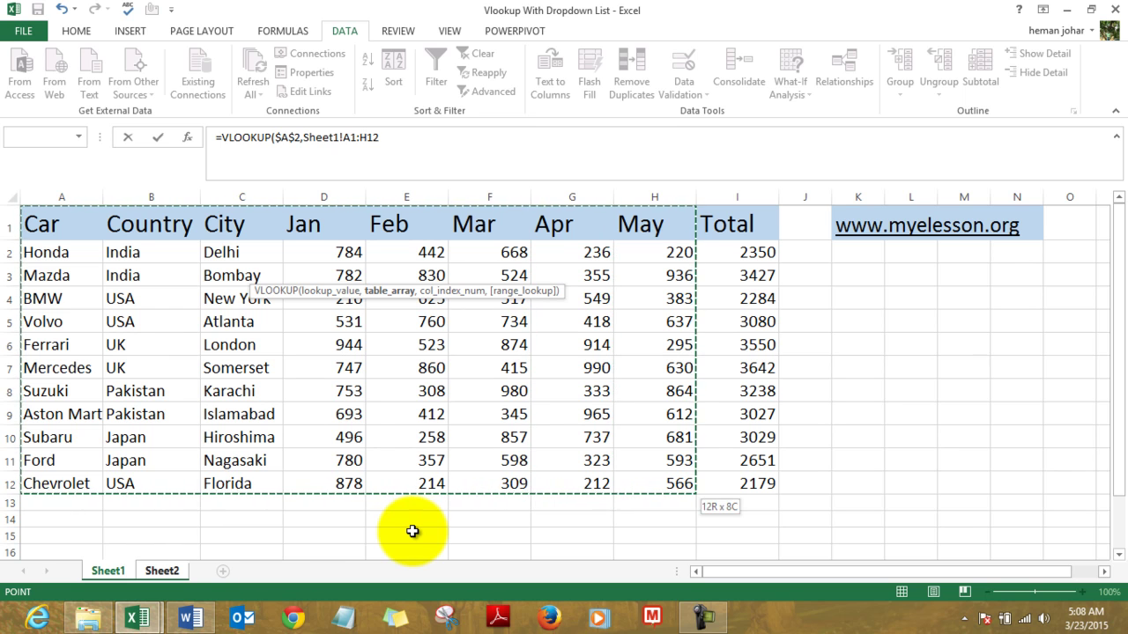
key("F4")
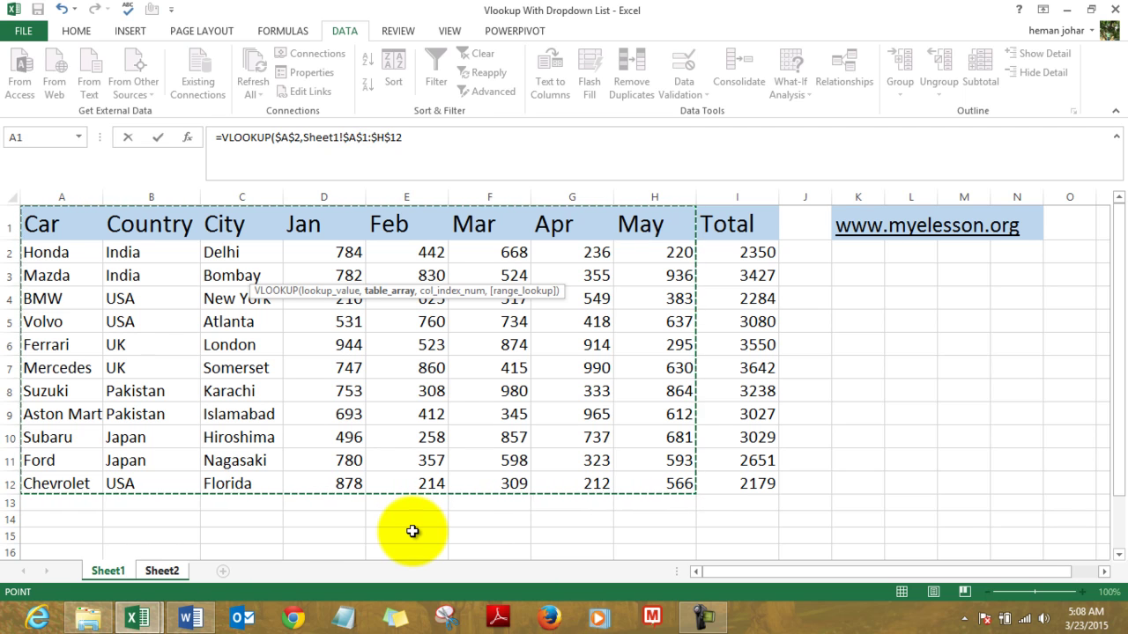
- Complete the January VLOOKUP with column index 4 and range lookup 0 for an exact match
type(",4")
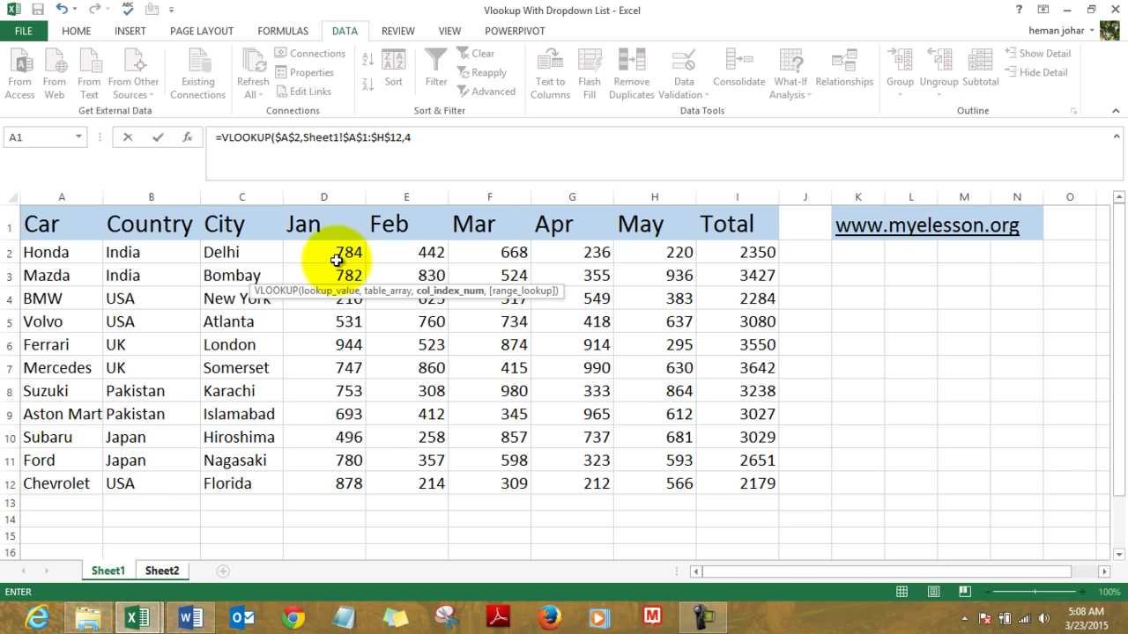
type(",0")
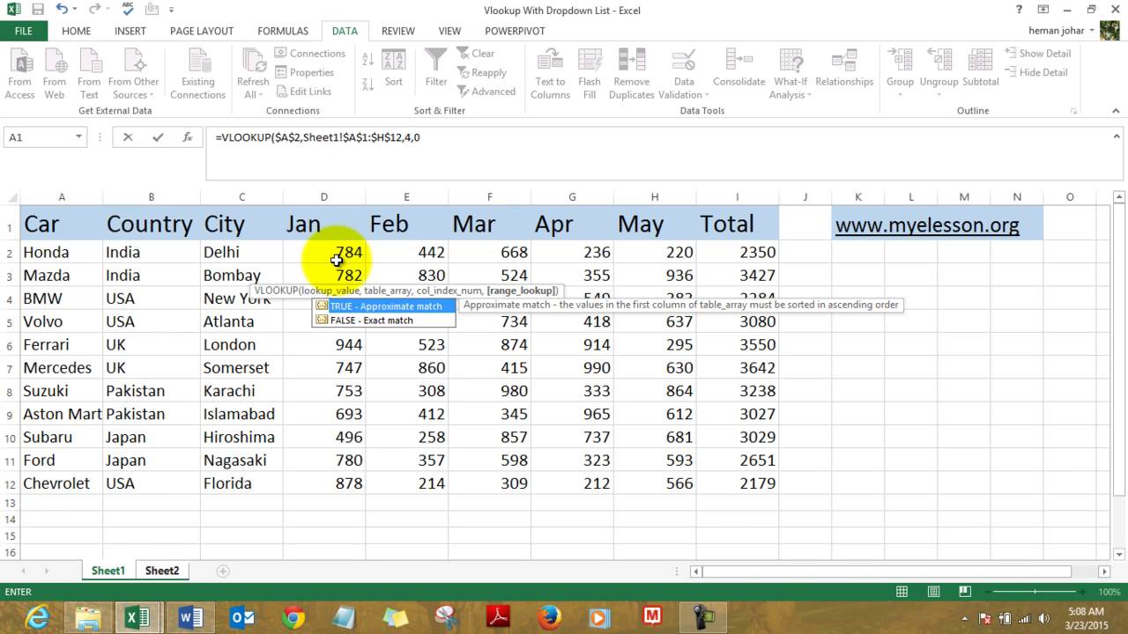
type(")")
key("Return")
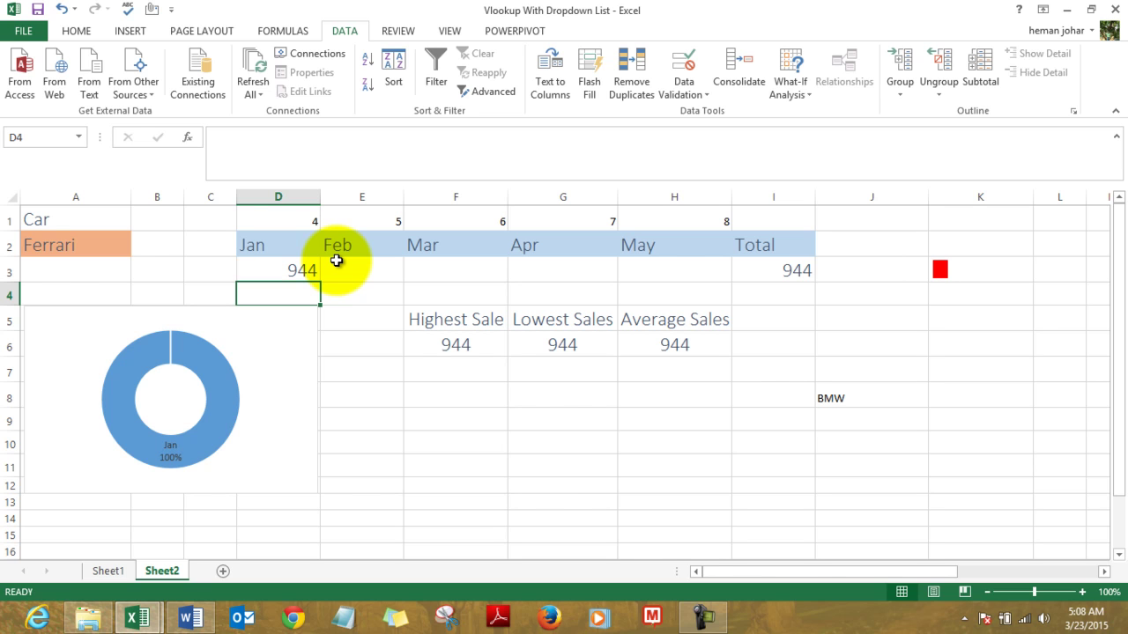
key("Up")
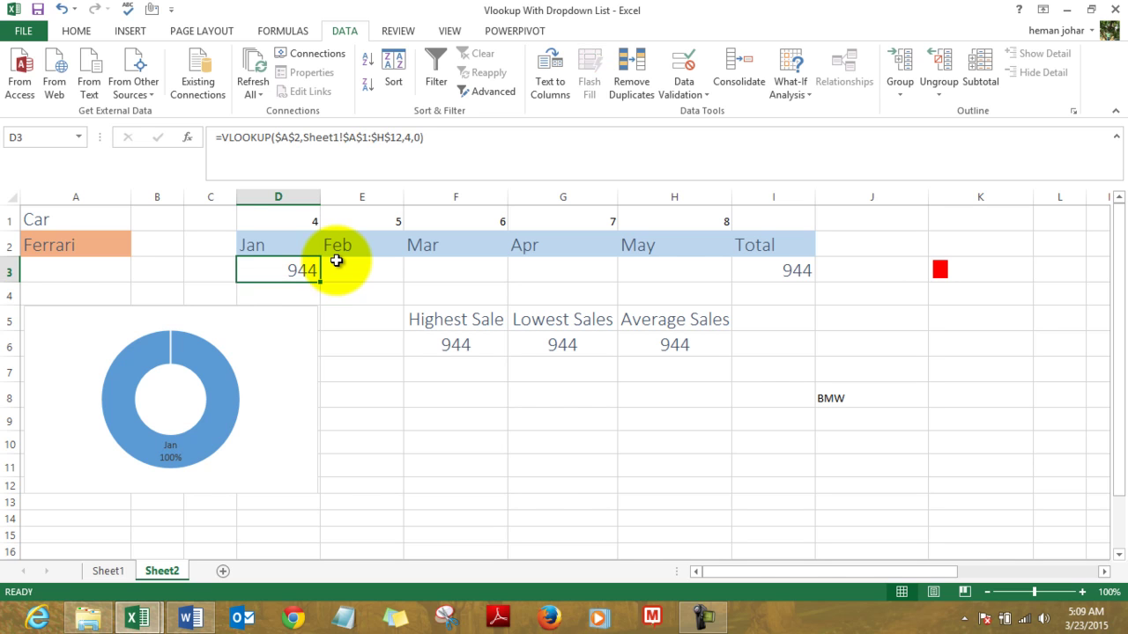
- Copy the January VLOOKUP formula from D3 into the February through May cells, E3:H3
left_click(297, 219)
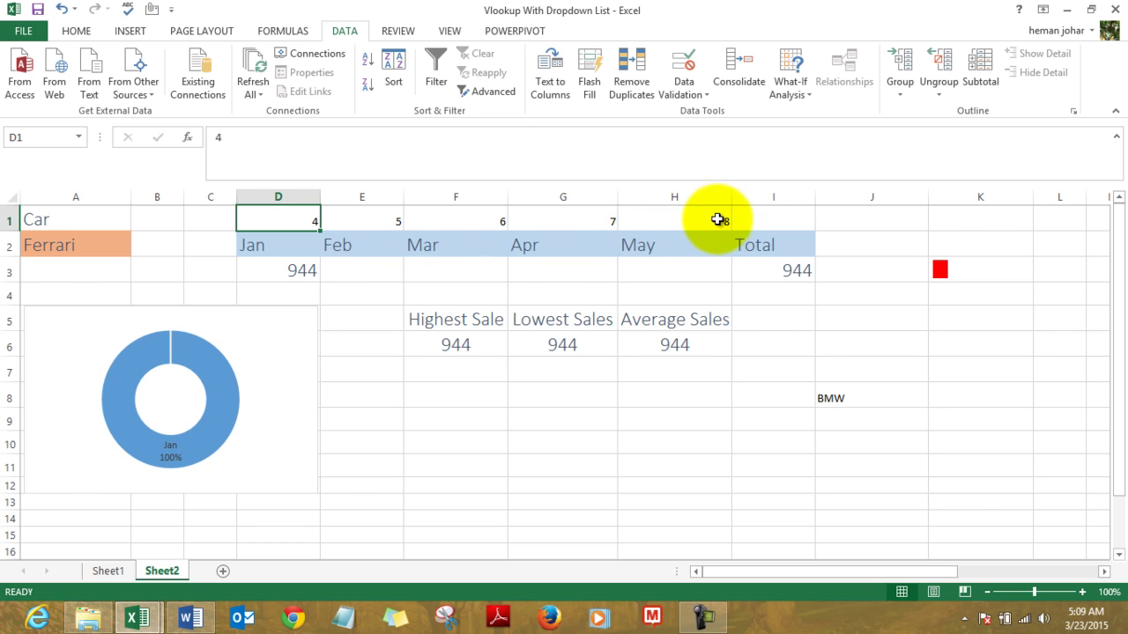
left_click(343, 273)
key("Left")
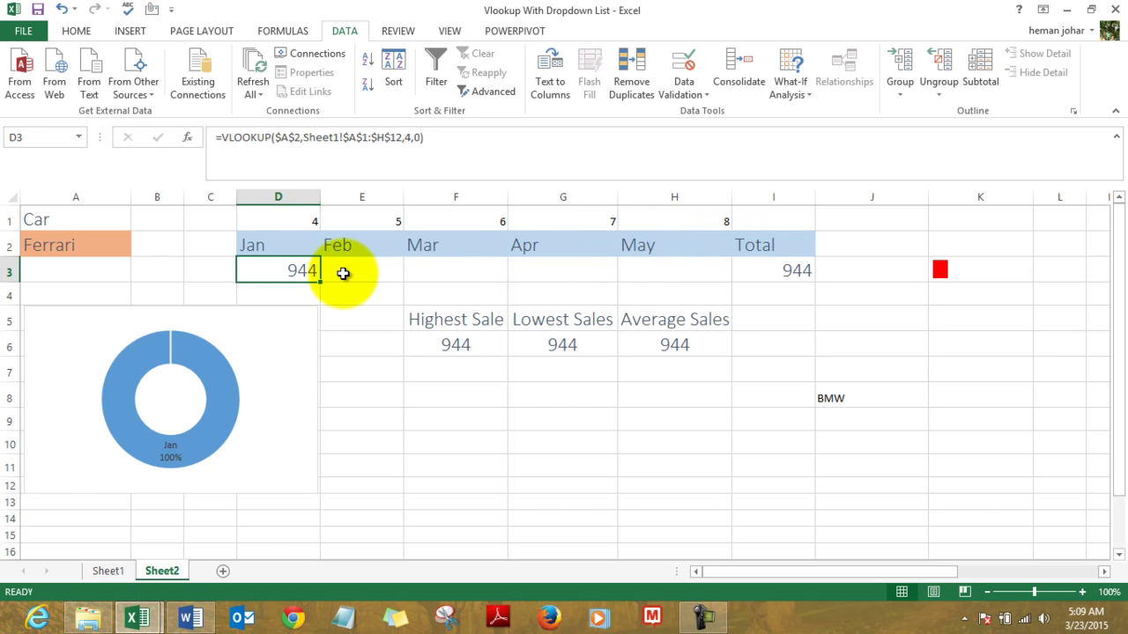
key("ctrl+c")
left_click(343, 274)
key("shift+Right")
key("shift+Right")
key("shift+Right")
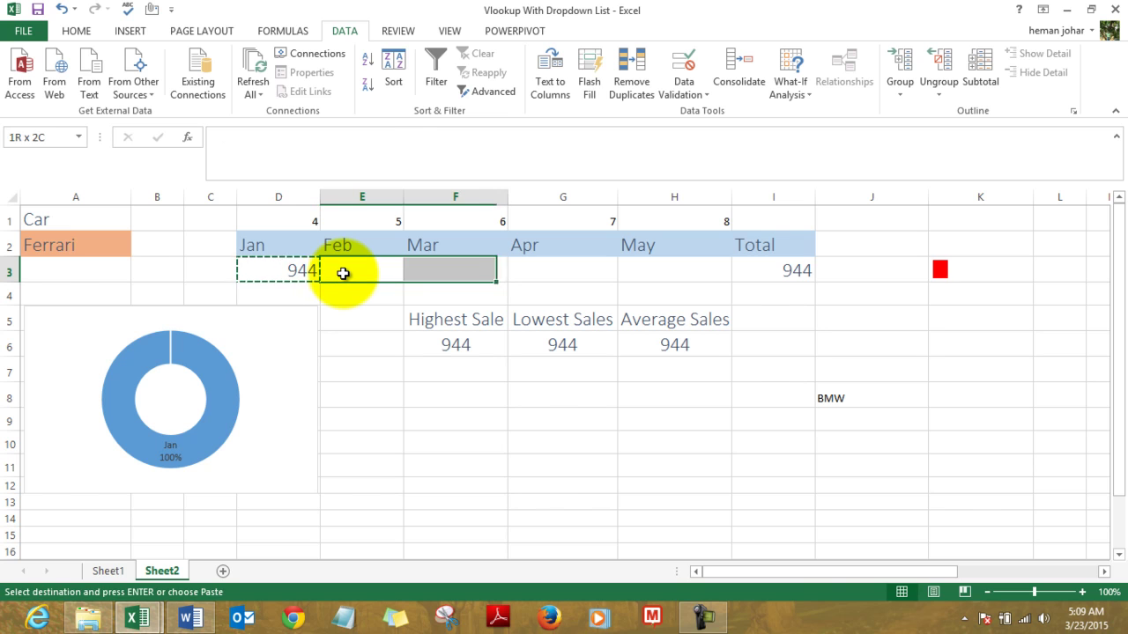
key("ctrl+v")
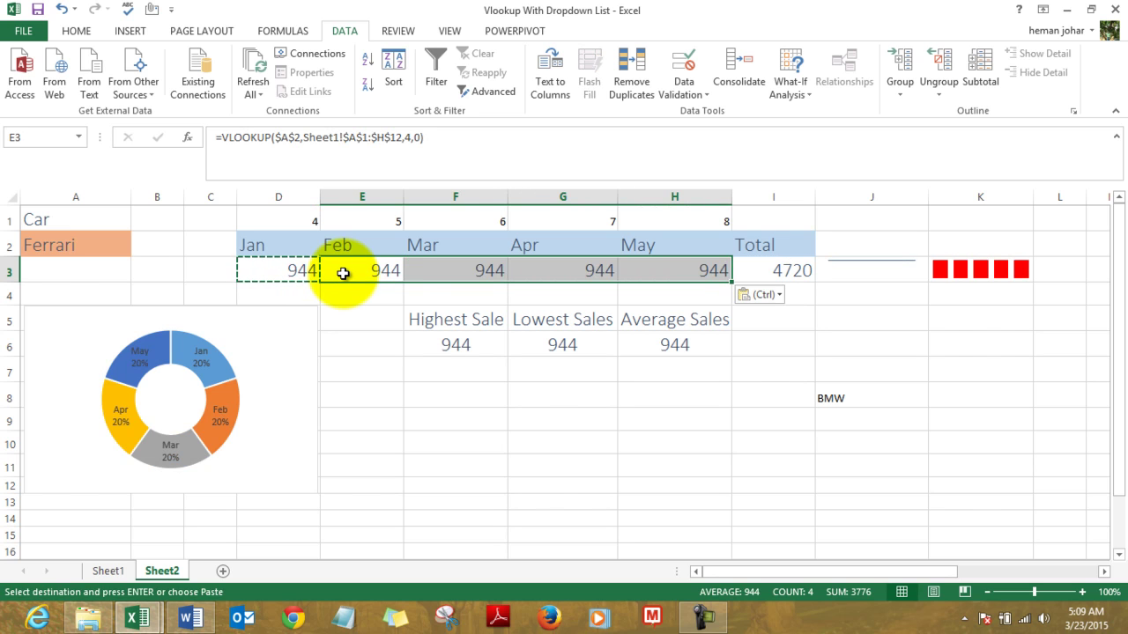
key("Return")
- Set the column index in the February VLOOKUP formula in E3 to 5
key("Left")
key("Left")
key("Right")
key("Right")
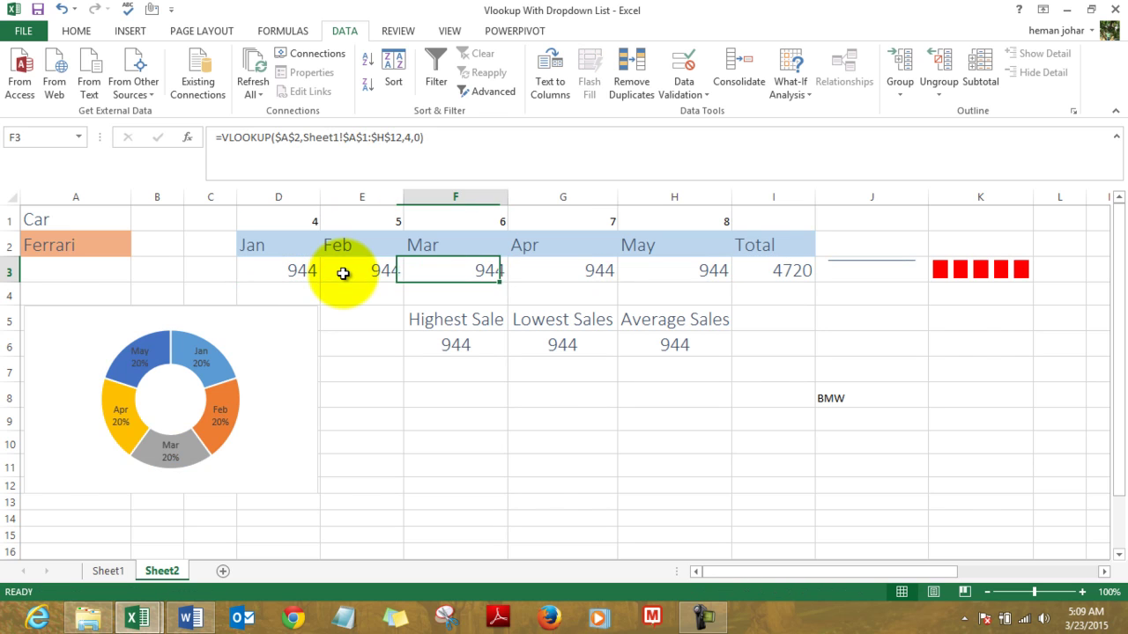
key("Left")
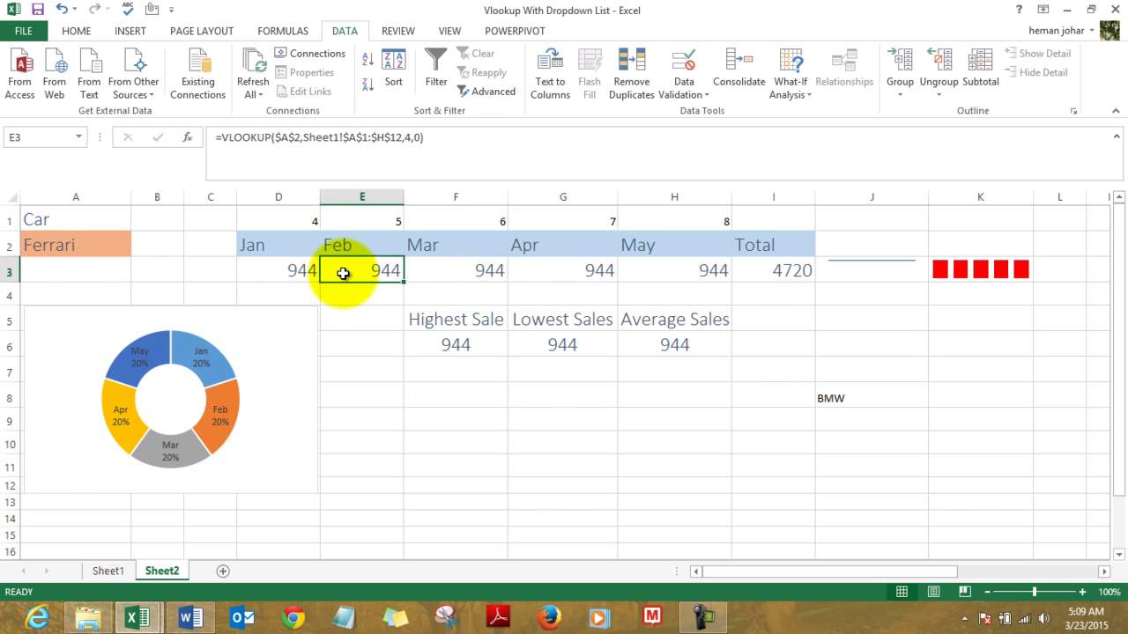
left_click(407, 138)
key("Delete")
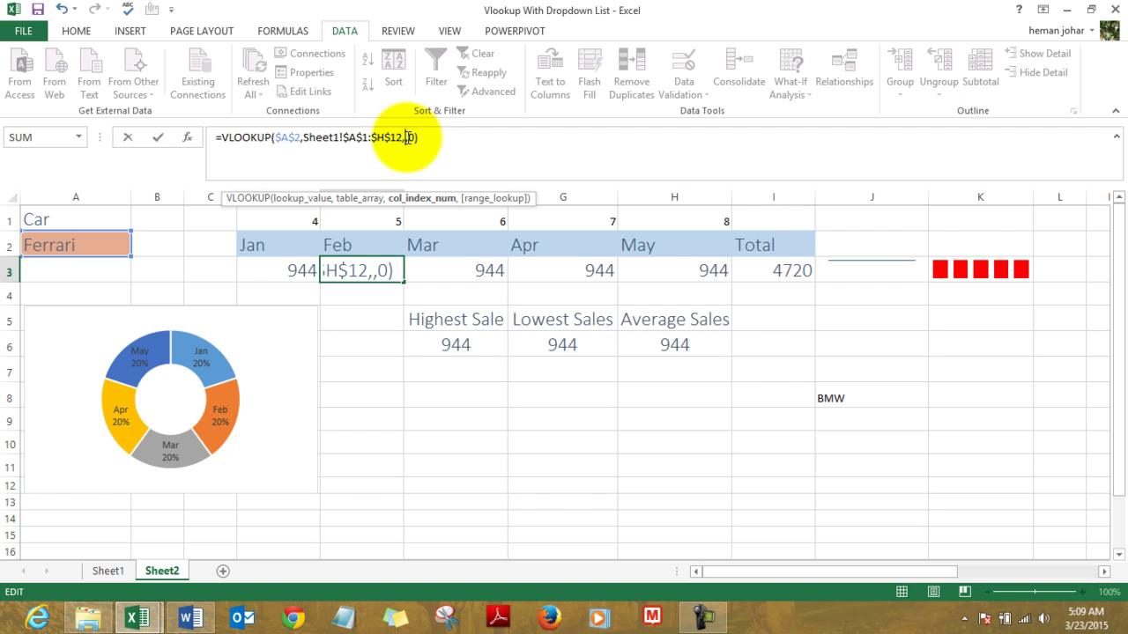
type("5")
key("Return")
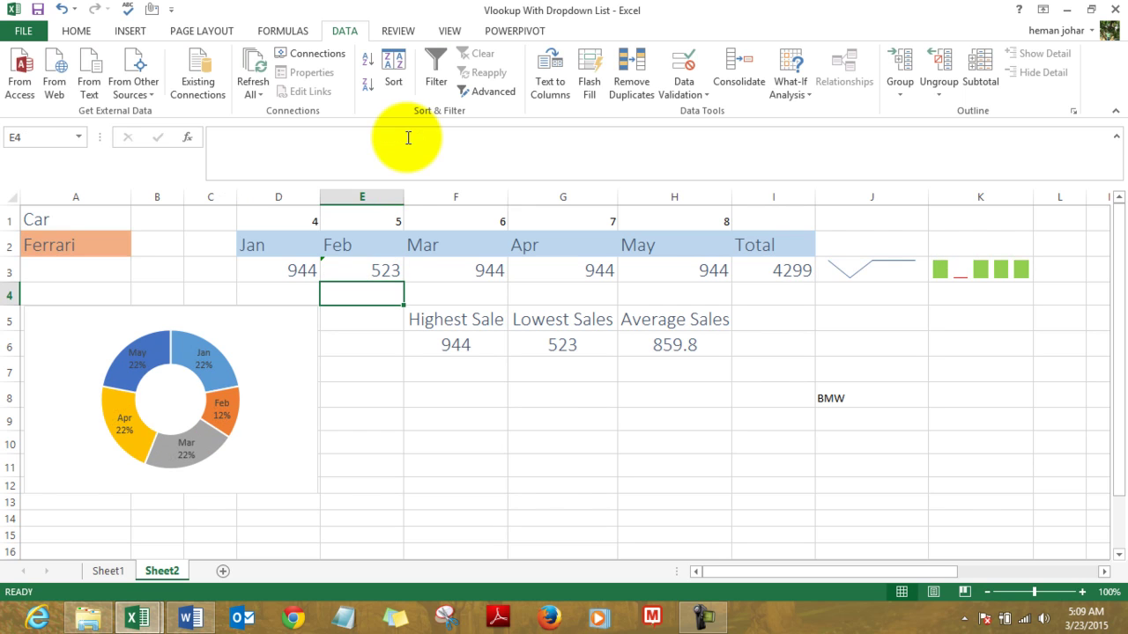
- Set the column index in the March VLOOKUP formula in F3 to 6
key("Up")
key("Right")
left_click(408, 138)
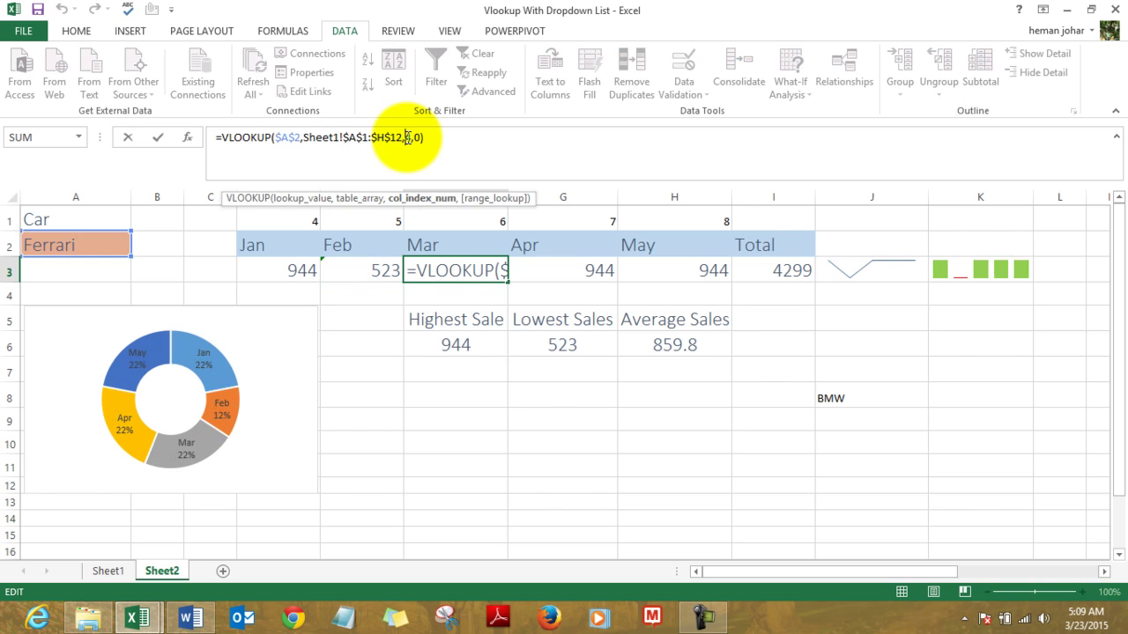
key("Delete")
type("6")
key("Return")
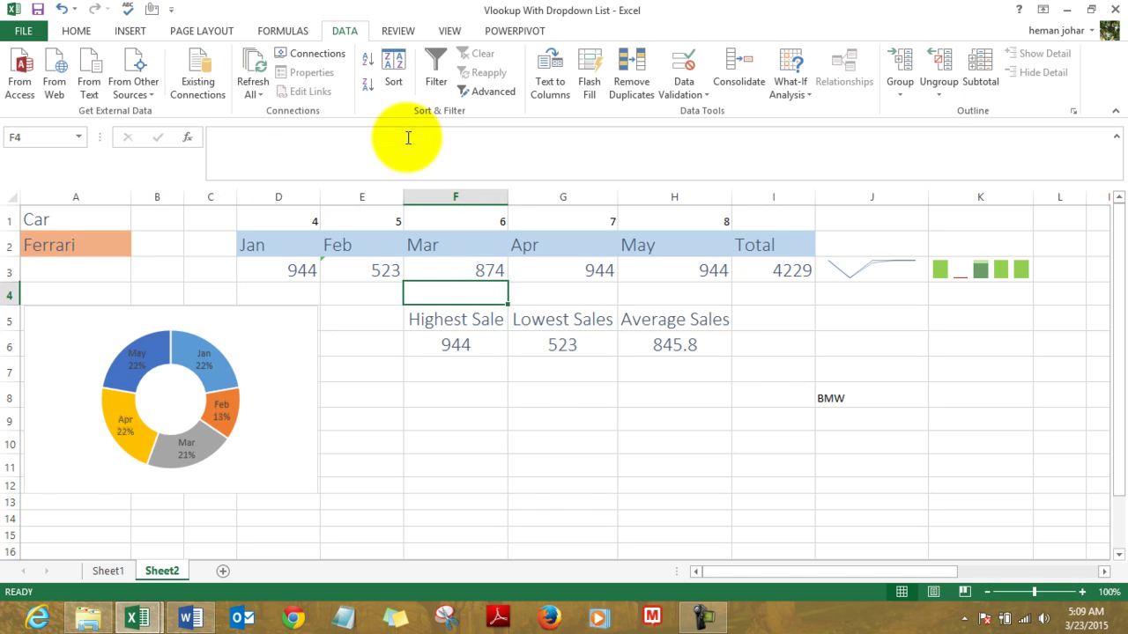
- Set the column index in the April VLOOKUP formula in G3 to 7
key("Up")
key("Right")
left_click(408, 137)
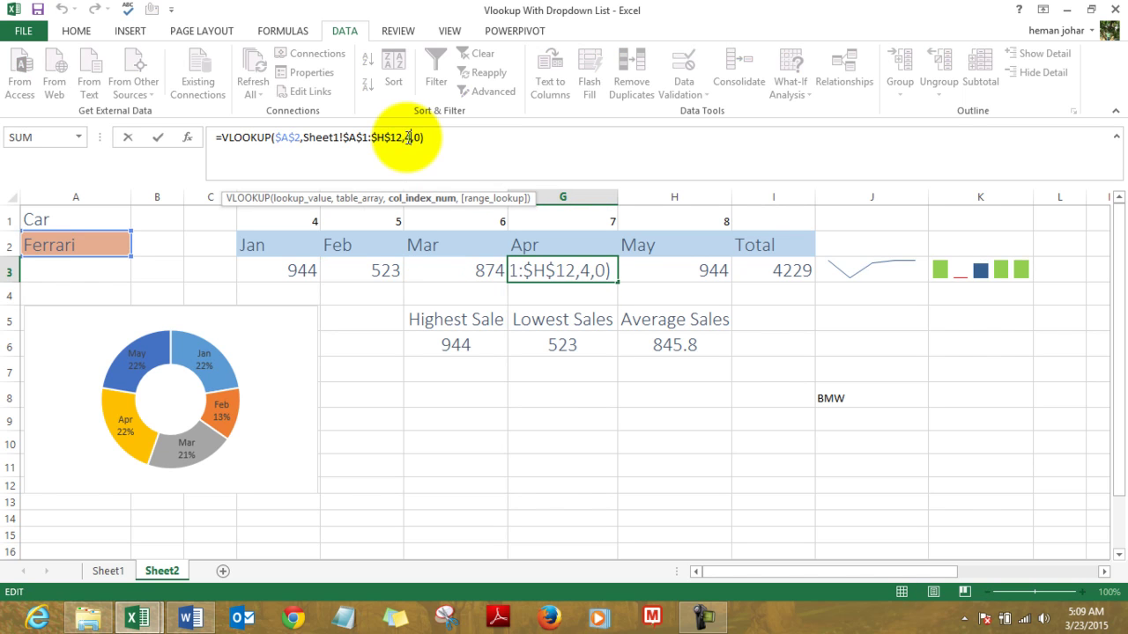
key("Delete")
type("7")
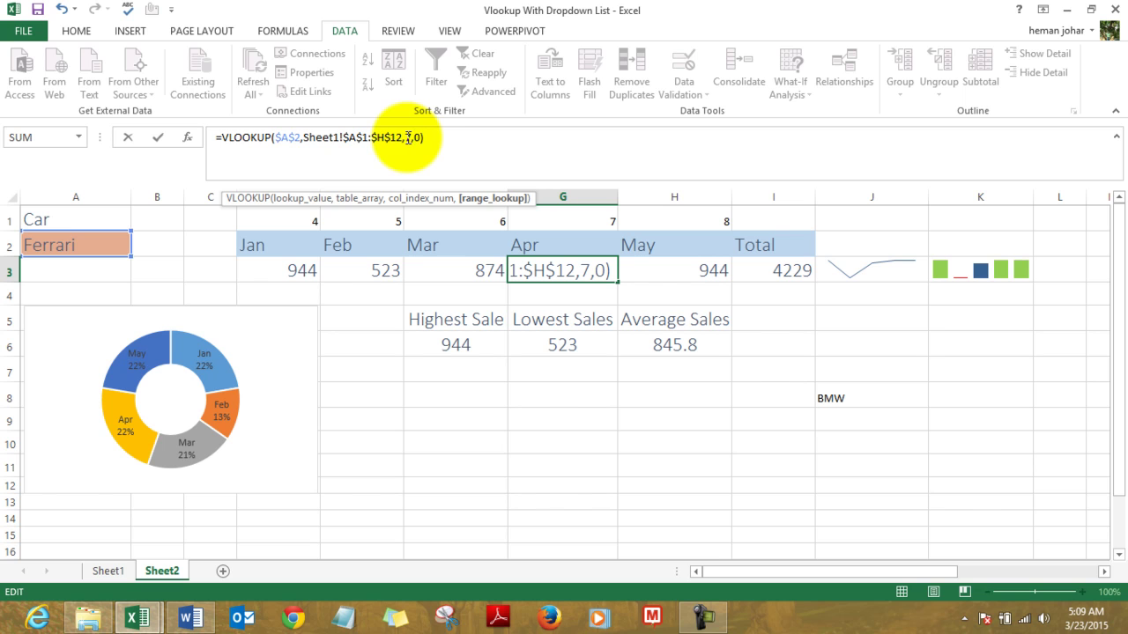
key("Return")
- Set the column index in the May VLOOKUP formula in H3 to 8
key("Right")
key("Up")
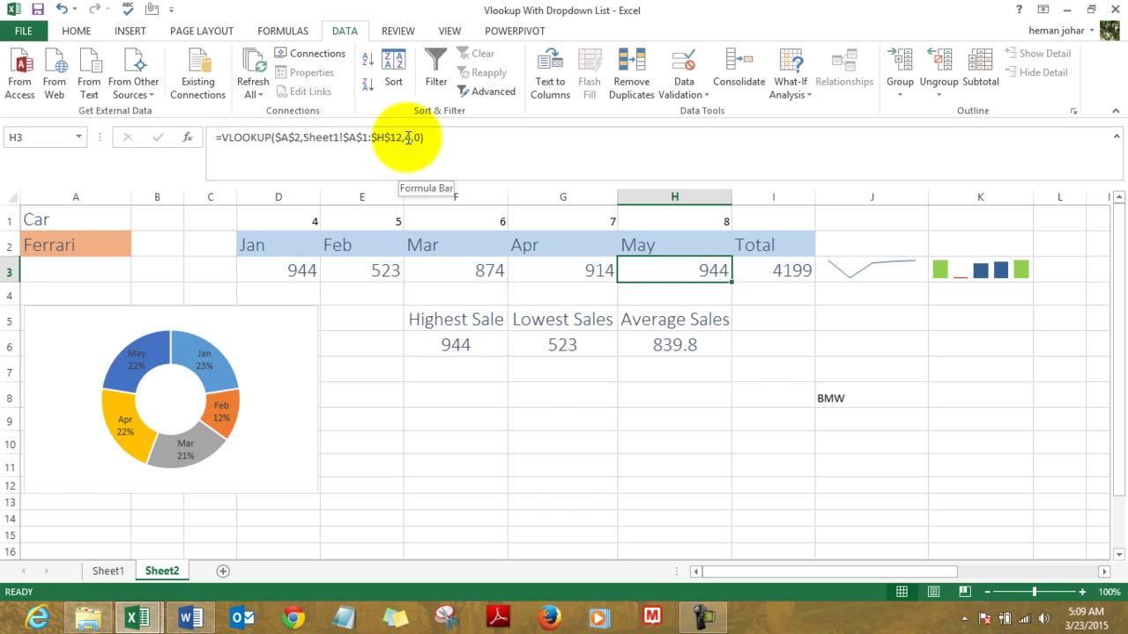
left_click(407, 138)
key("Delete")
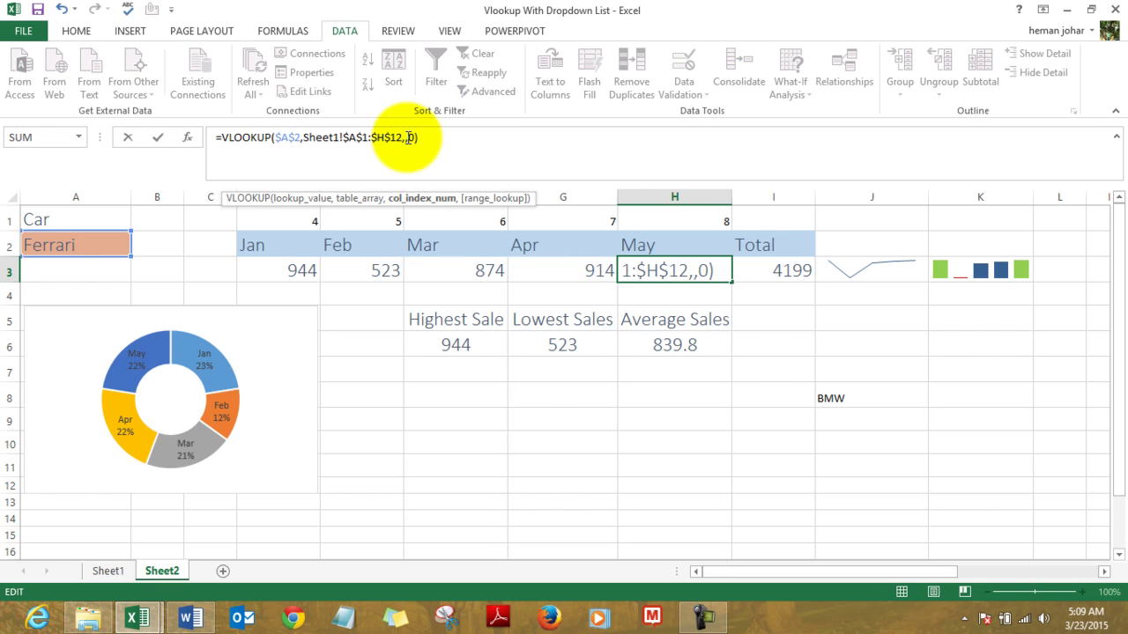
type("8")
key("ctrl+Return")
- Review the row 3 formulas from the January VLOOKUP through to the Total in I3
key("Left")
key("Left")
key("Left")
key("Left")
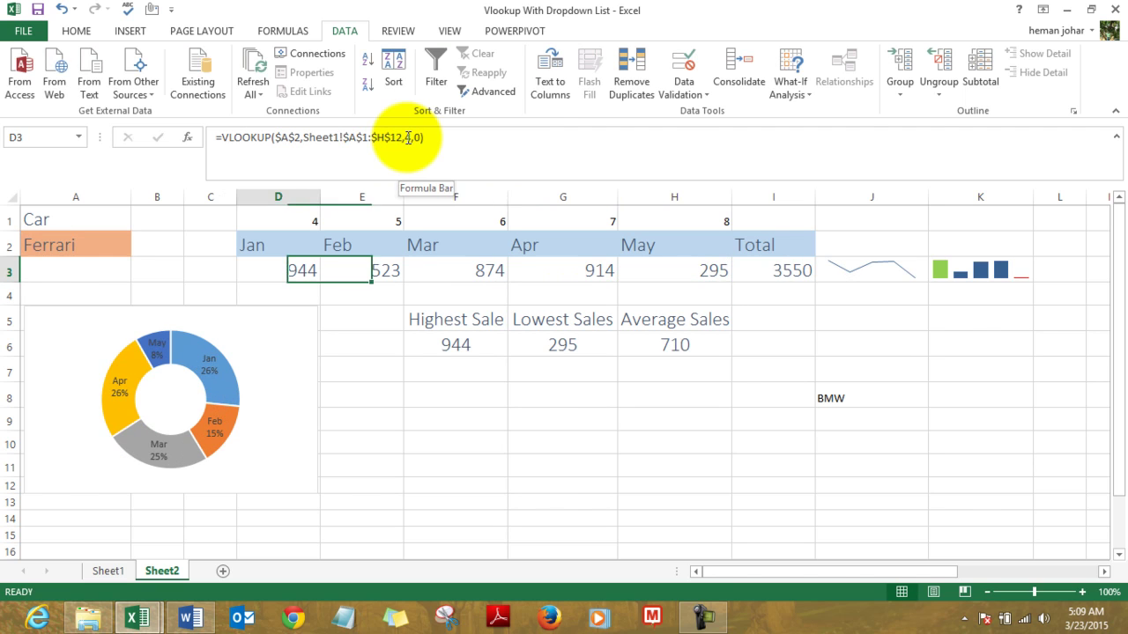
key("Right")
key("Right")
key("Right")
key("Right")
key("Right")
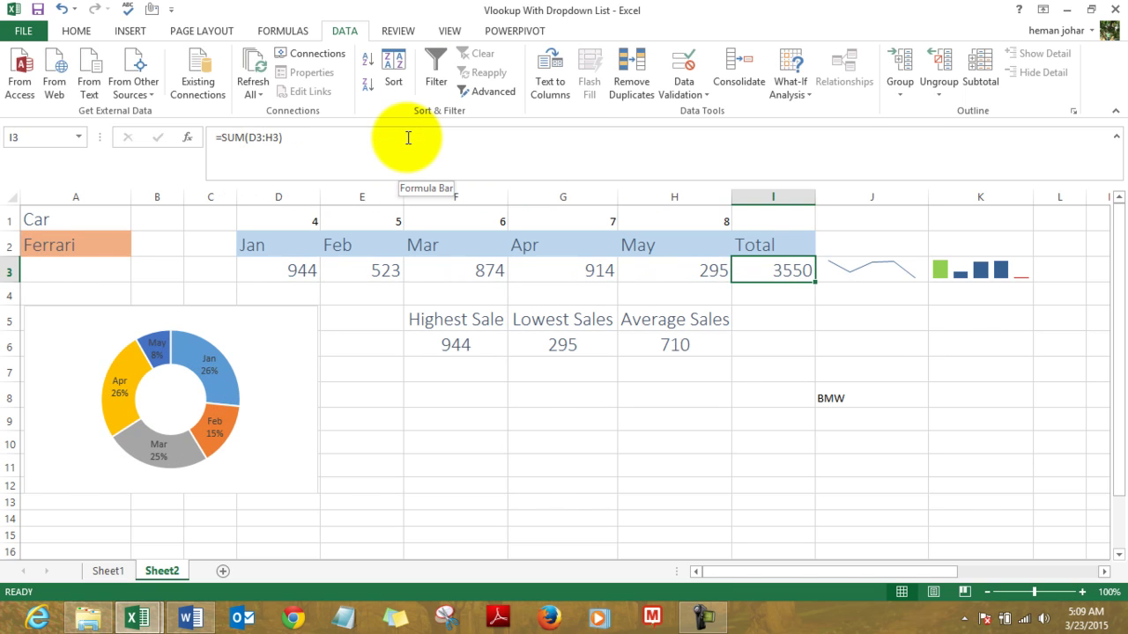
key("Right")
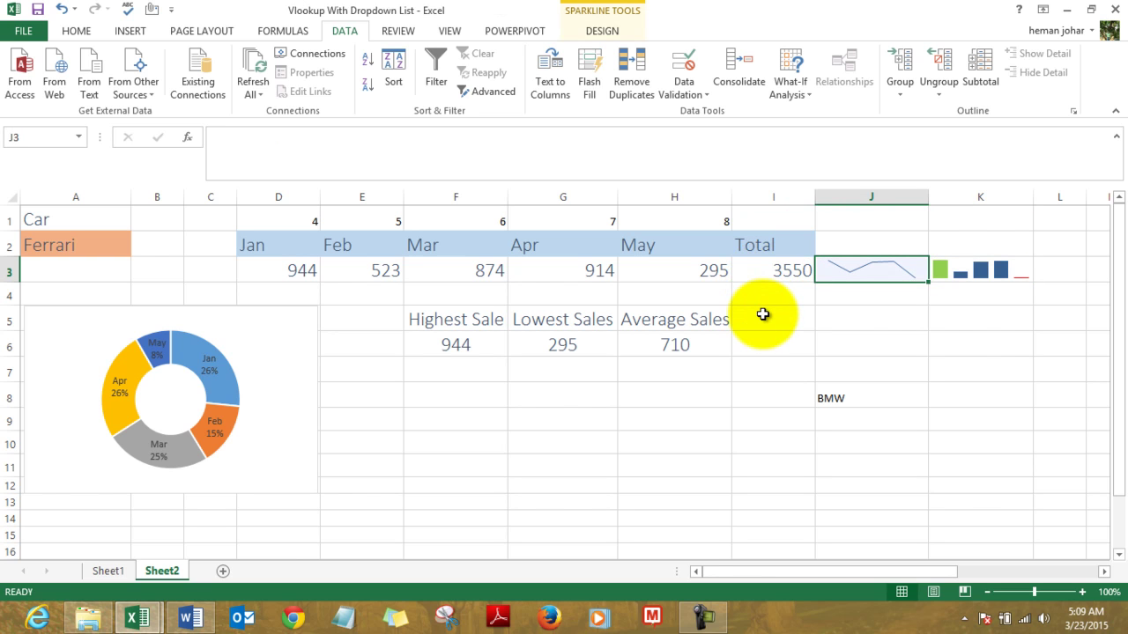
key("shift+Right")
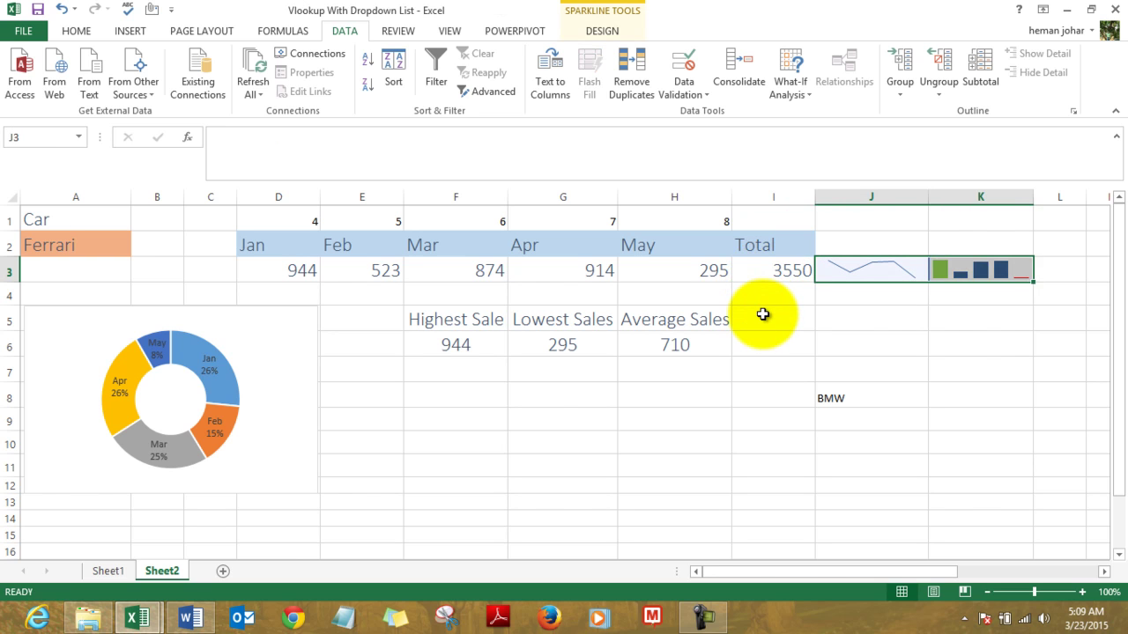
key("Down")
key("Right")
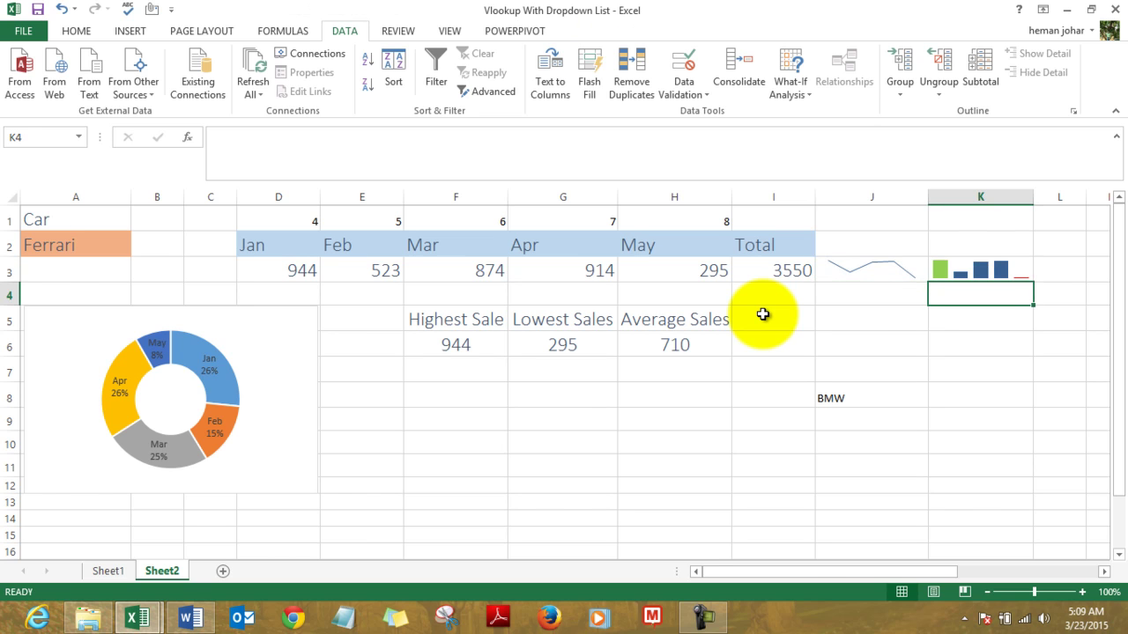
key("Left")
key("Down")
key("Right")
key("Left")
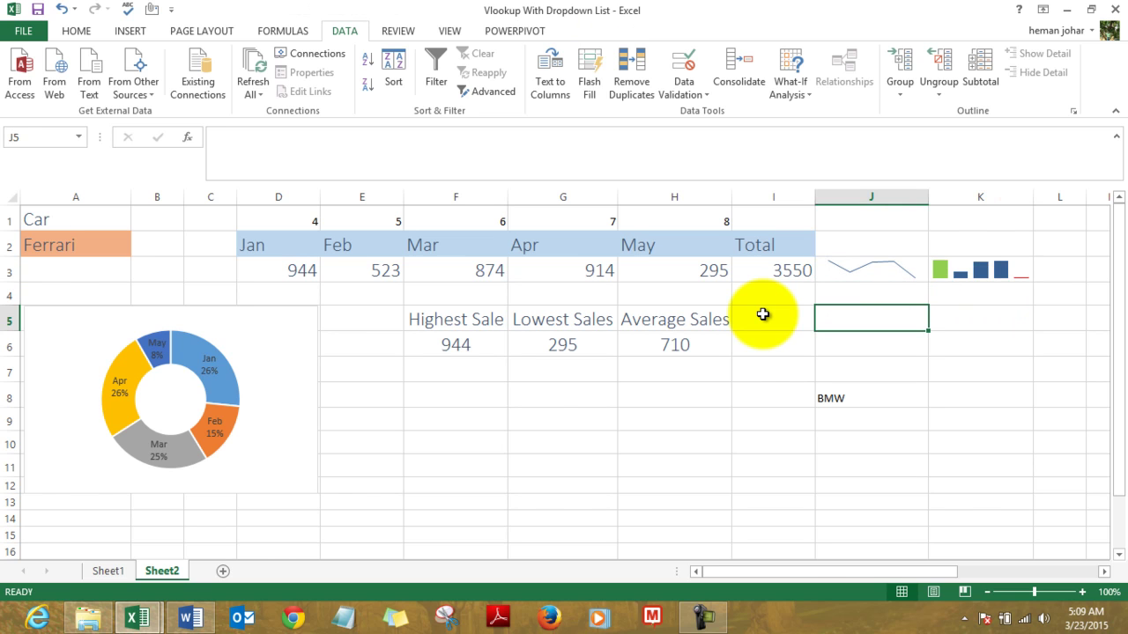
- Remove the existing line and column sparklines by clearing everything from cells J3:K3
key("Right")
key("Up")
key("Up")
key("Left")
key("shift+Right")
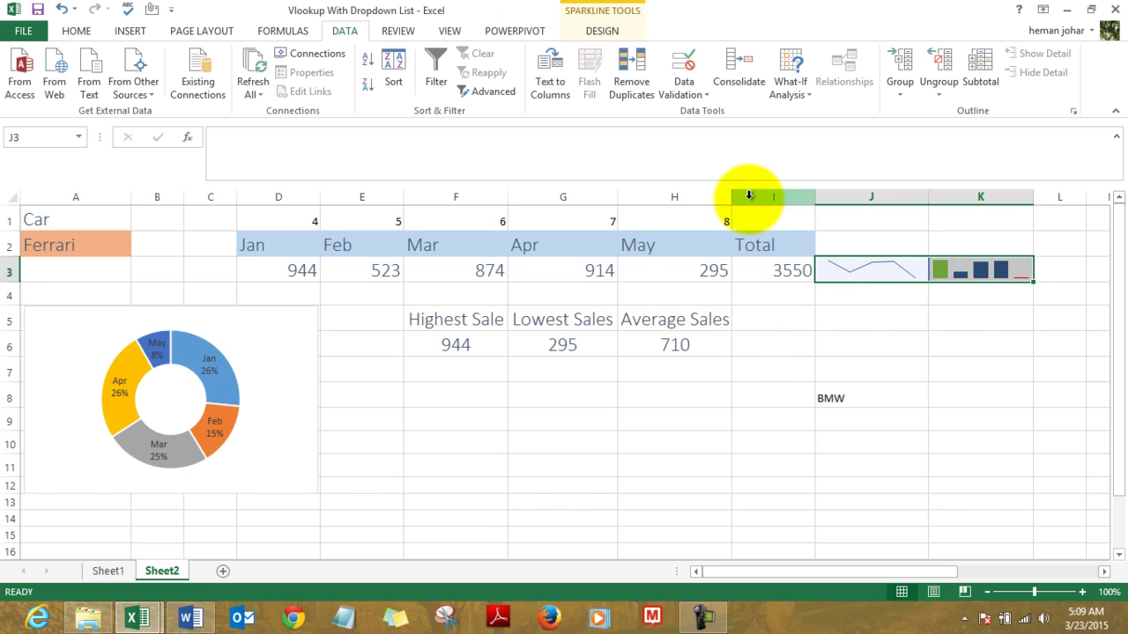
left_click(80, 30)
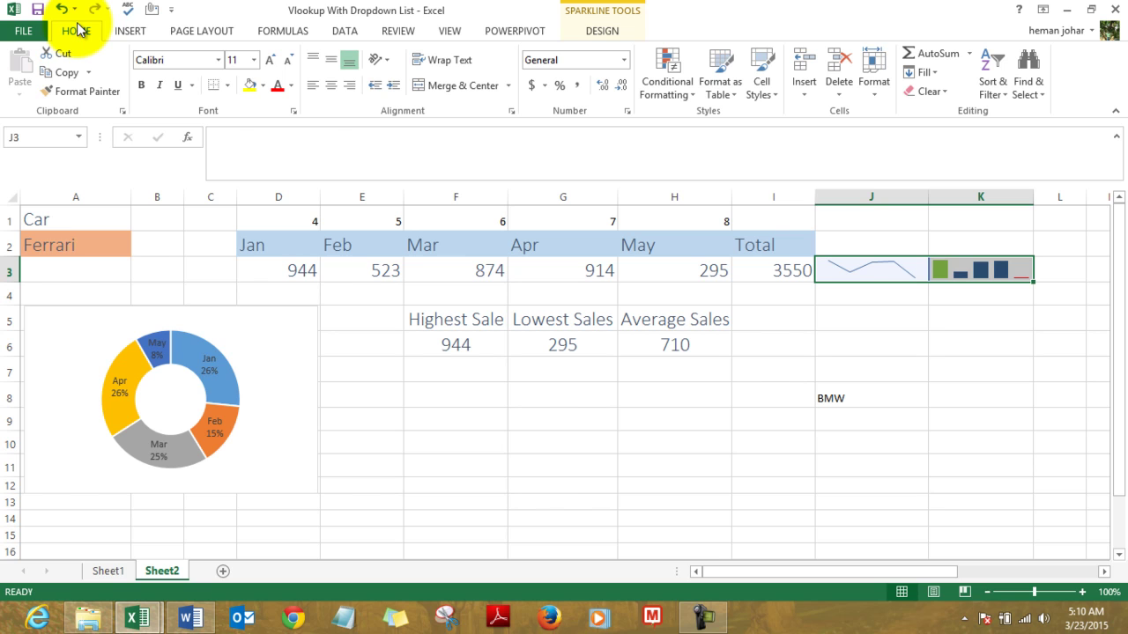
left_click(947, 100)
left_click(946, 100)
left_click(947, 101)
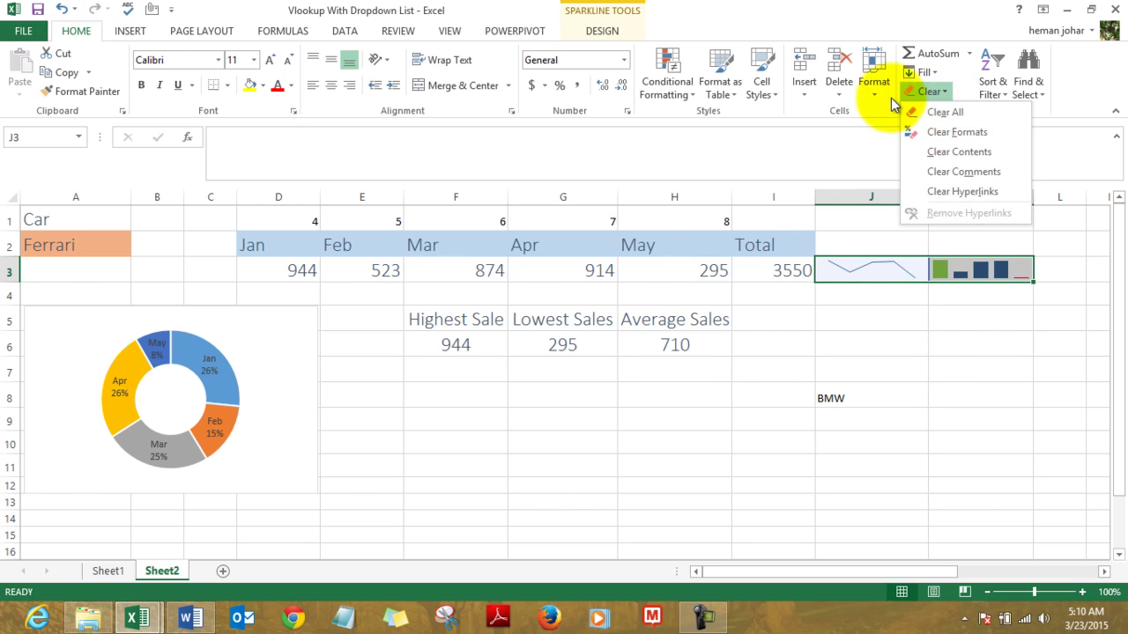
left_click(946, 112)
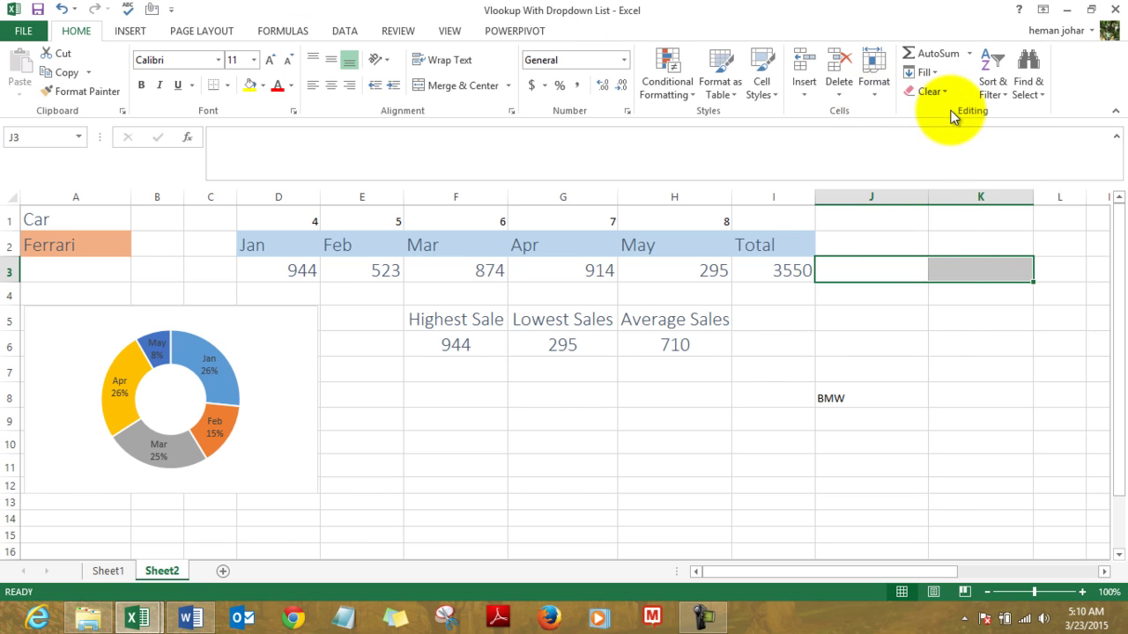
- Insert a line sparkline in J3 using the January to May sales in D3:H3 as its data range
key("shift+Left")
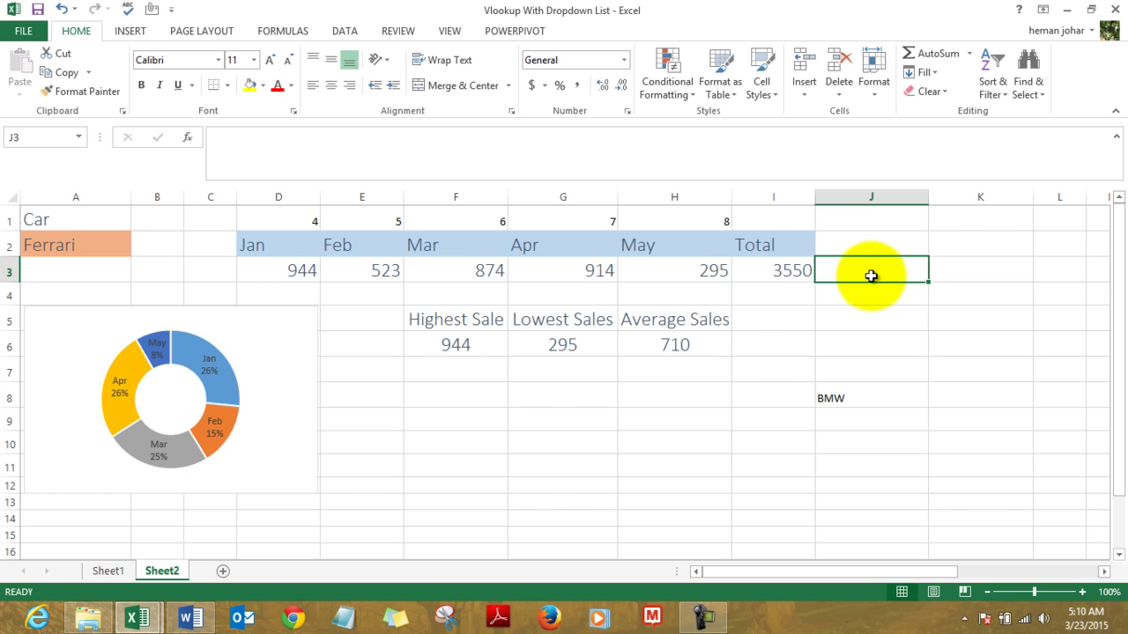
left_click(131, 30)
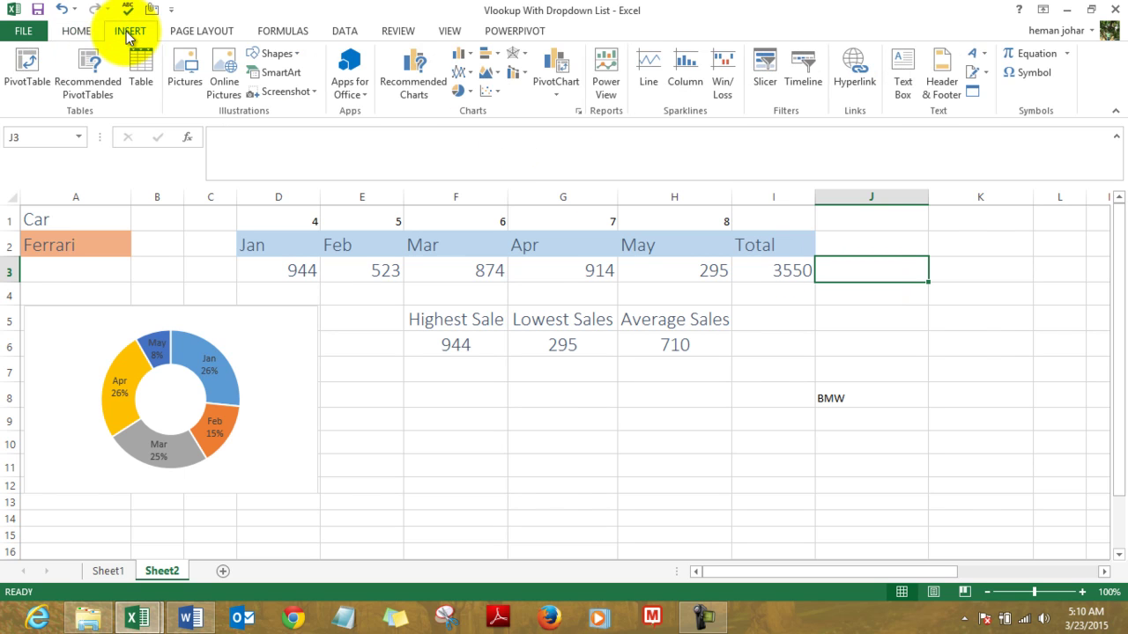
left_click(651, 79)
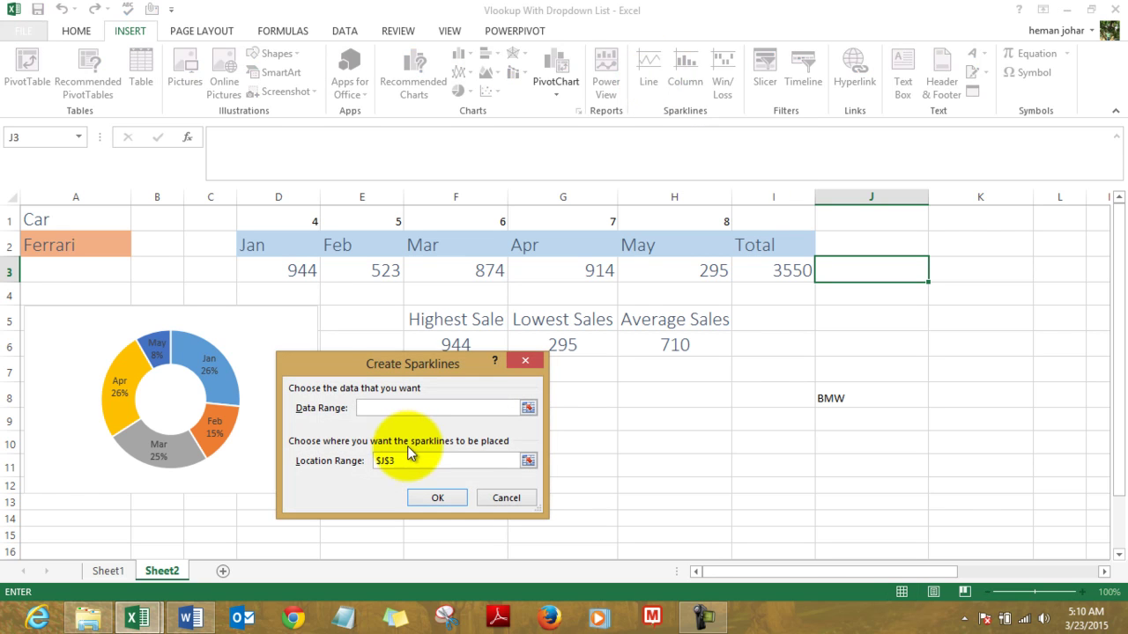
left_click(297, 281)
key("shift+Right")
key("shift+Right")
key("shift+Right")
key("shift+Right")
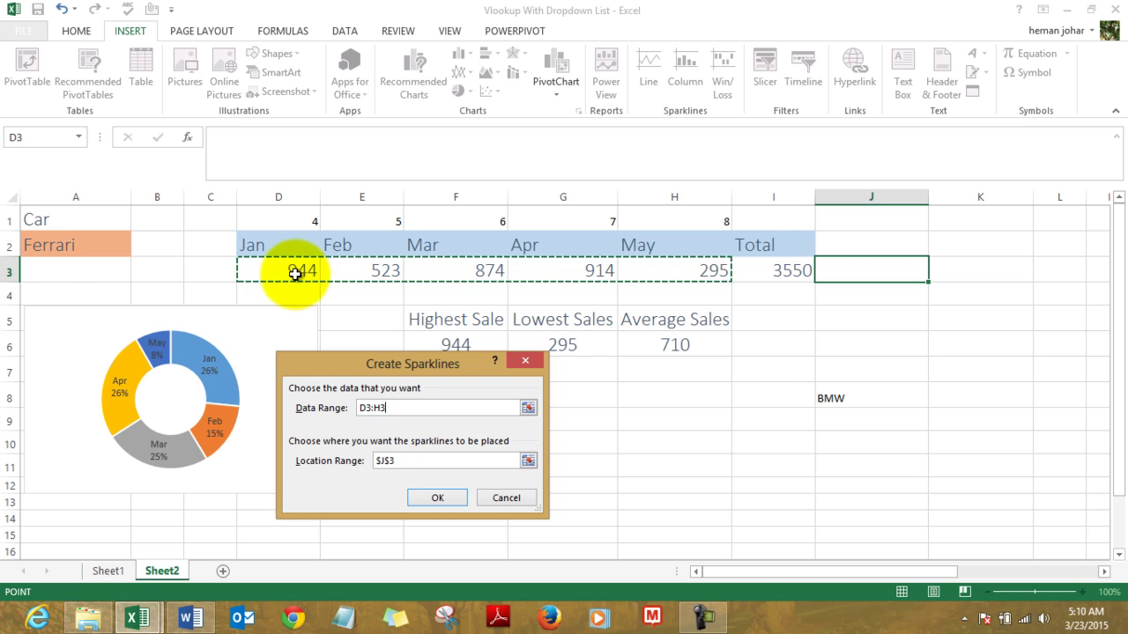
key("Return")
key("Right")
key("Left")
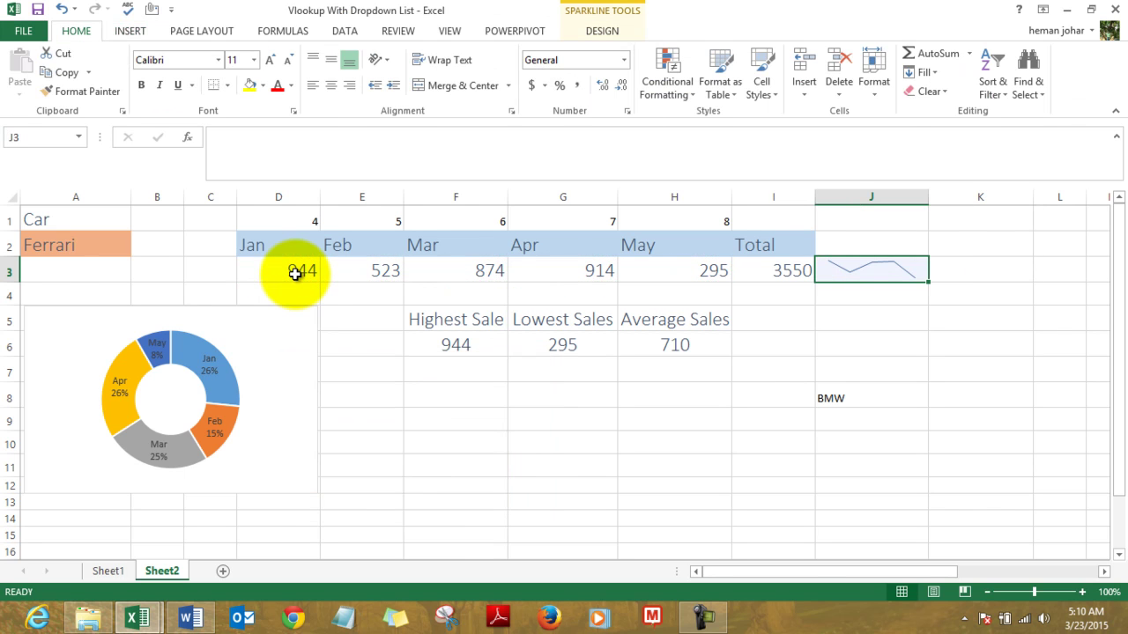
- Insert a column sparkline in K3 using the monthly sales in D3:H3 as its data range
key("Right")
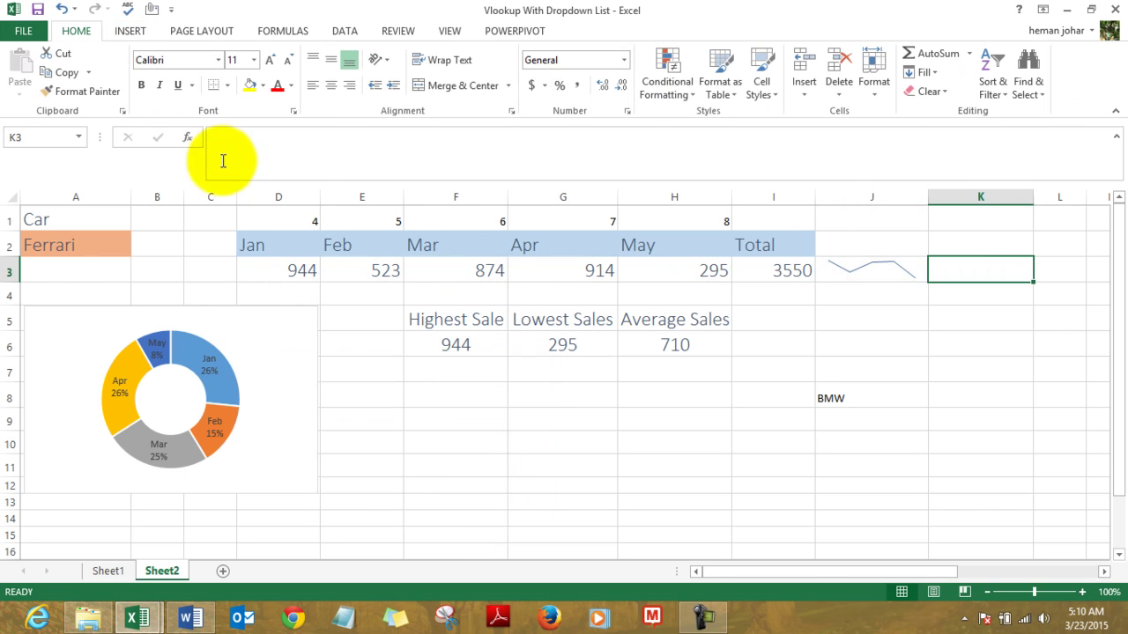
left_click(131, 32)
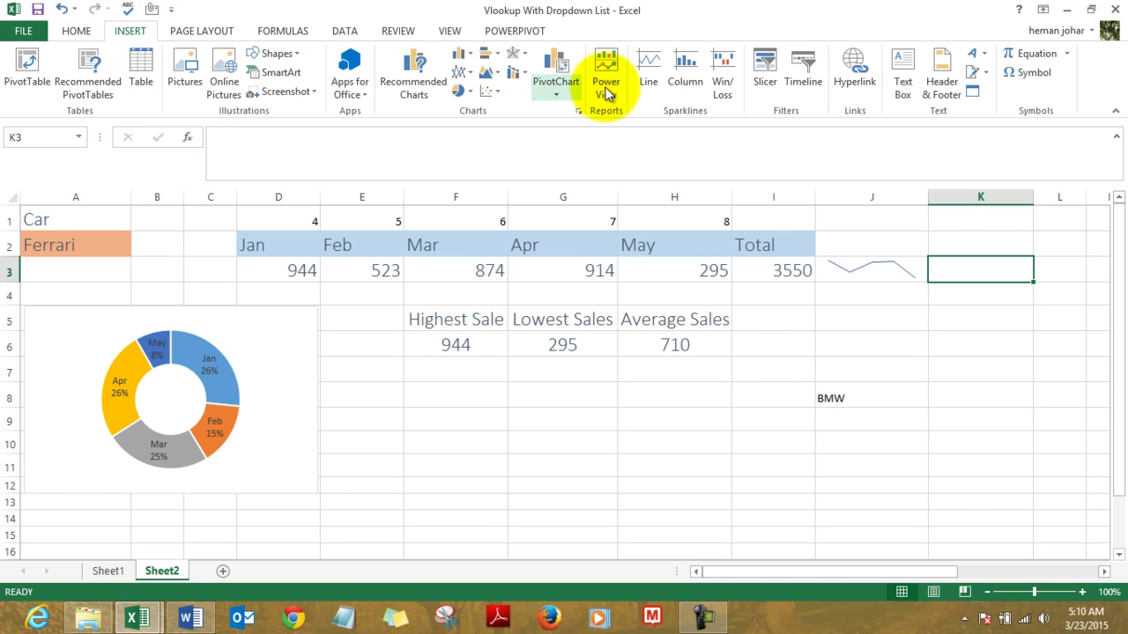
left_click(688, 75)
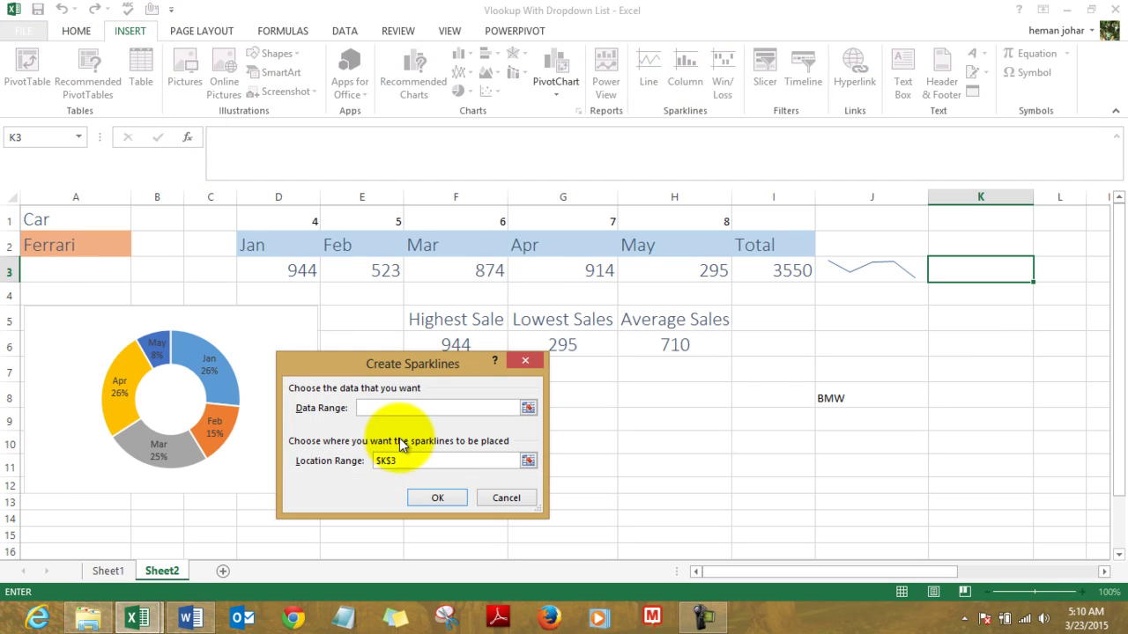
left_click(296, 274)
key("shift+Right")
key("shift+Right")
key("shift+Right")
key("shift+Right")
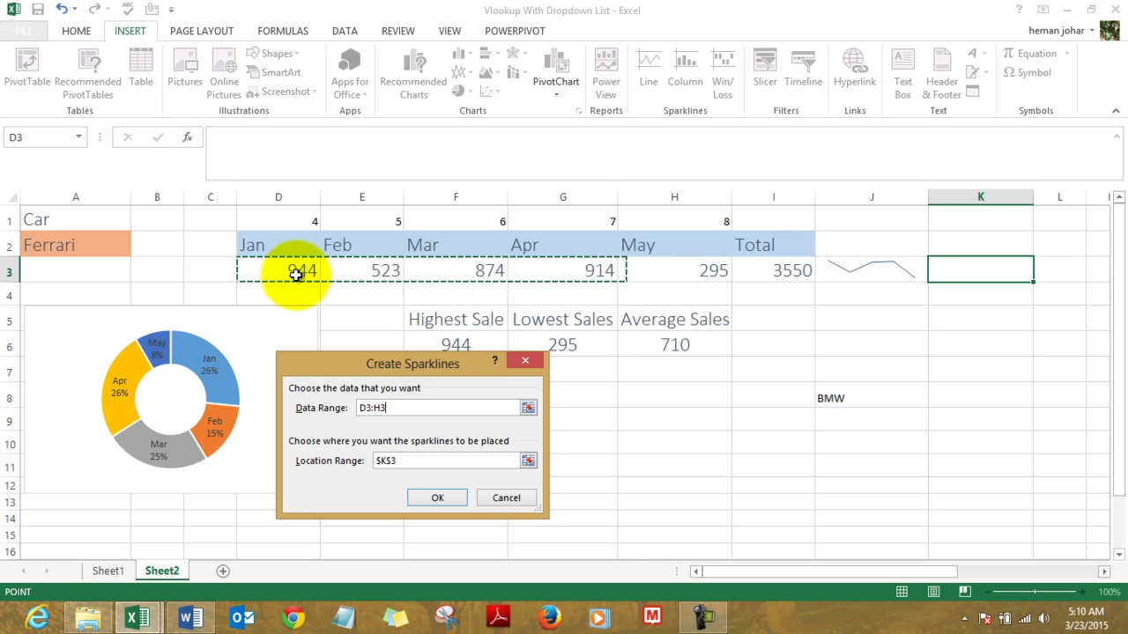
key("Return")
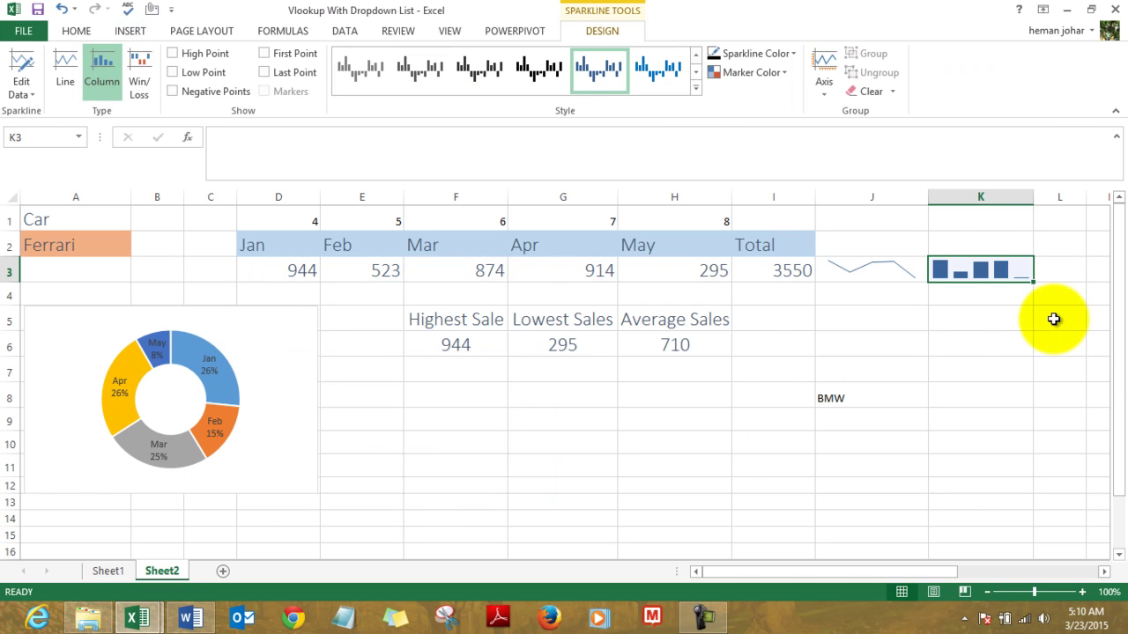
- Delete the highest, lowest and average sales formulas from F6:H6
left_click(447, 345)
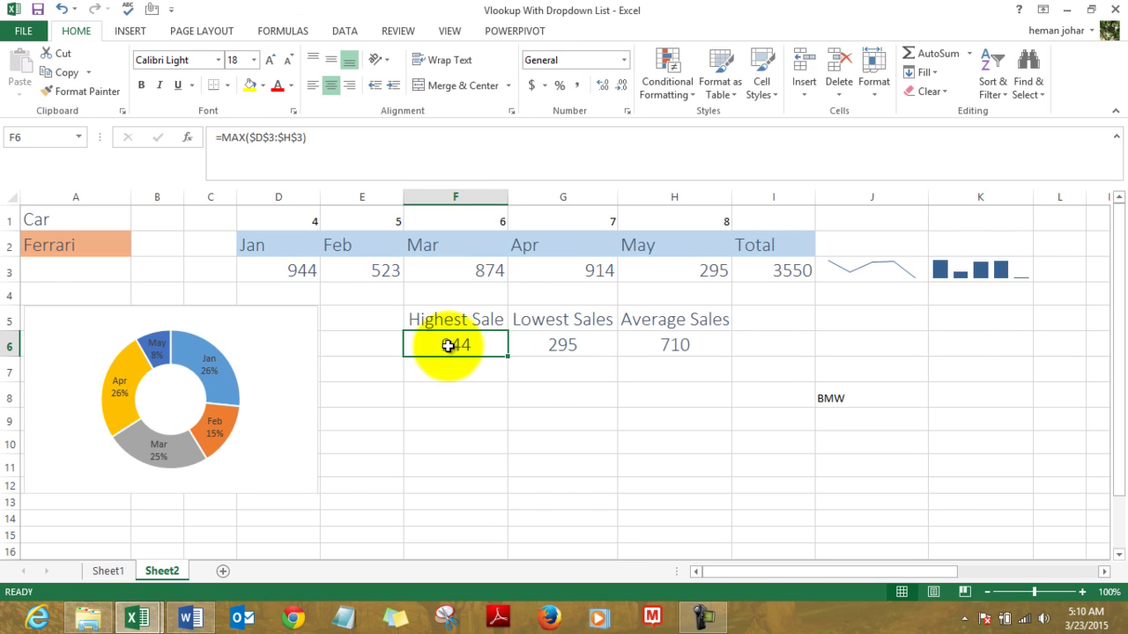
key("Right")
key("Right")
key("Left")
key("Left")
key("shift+Right")
key("shift+Right")
key("Delete")
- Enter the formula =MAX(D3:H3) in F6 under the Highest Sale heading
left_click(448, 345)
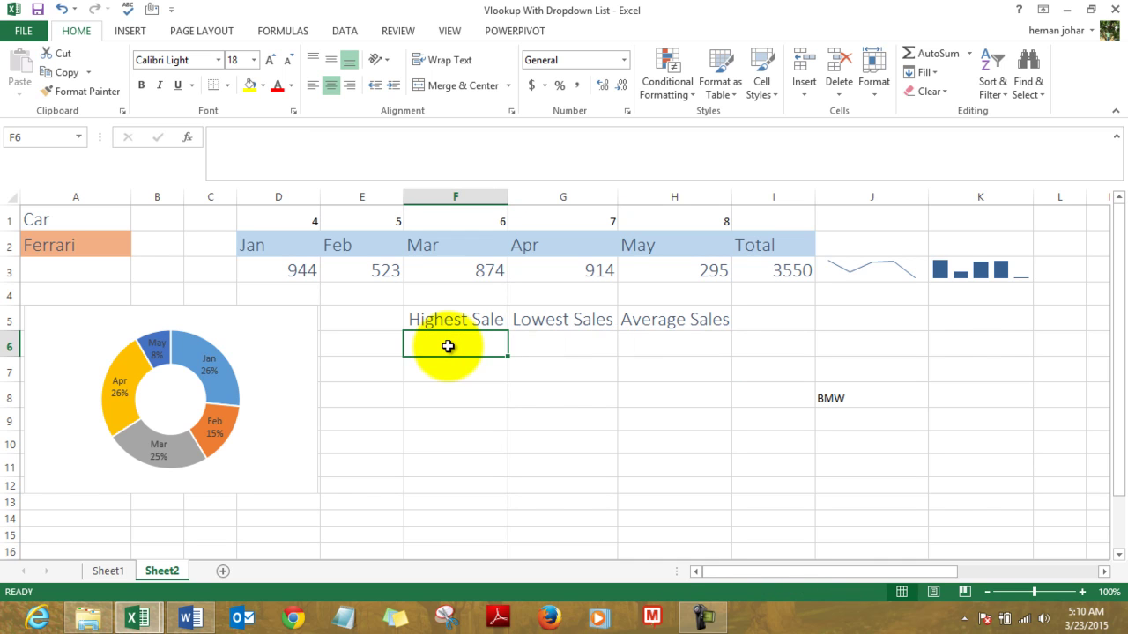
type("=max")
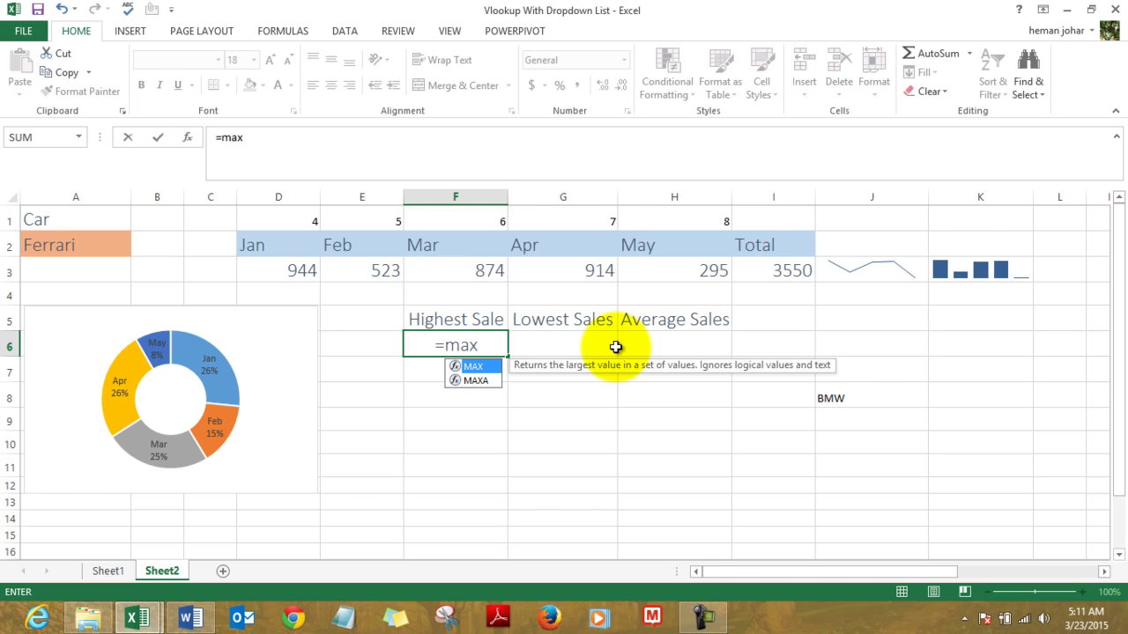
type("(")
key("Up")
key("Up")
key("Up")
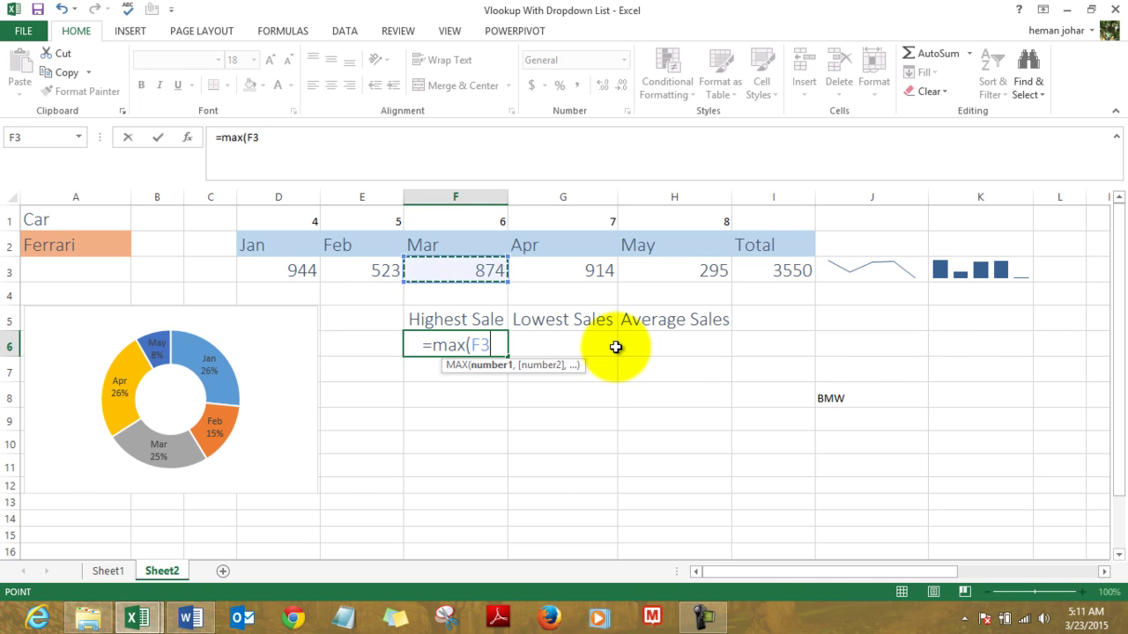
key("Left")
key("Left")
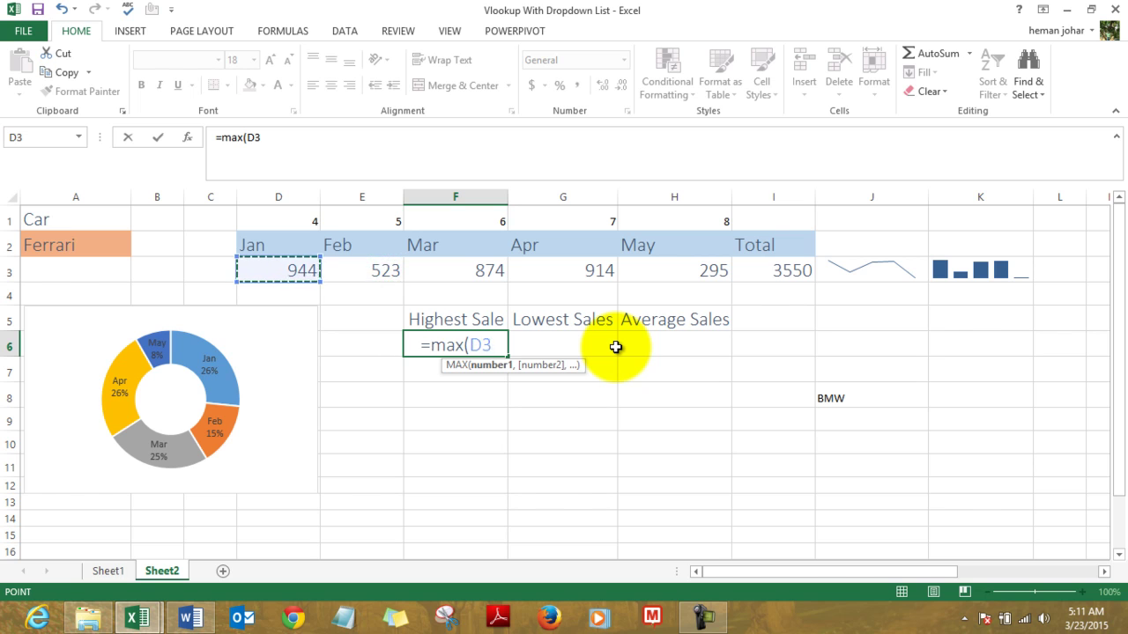
key("shift+Right")
key("shift+Right")
key("shift+Right")
key("shift+Right")
key("shift+Right")
key("shift+Left")
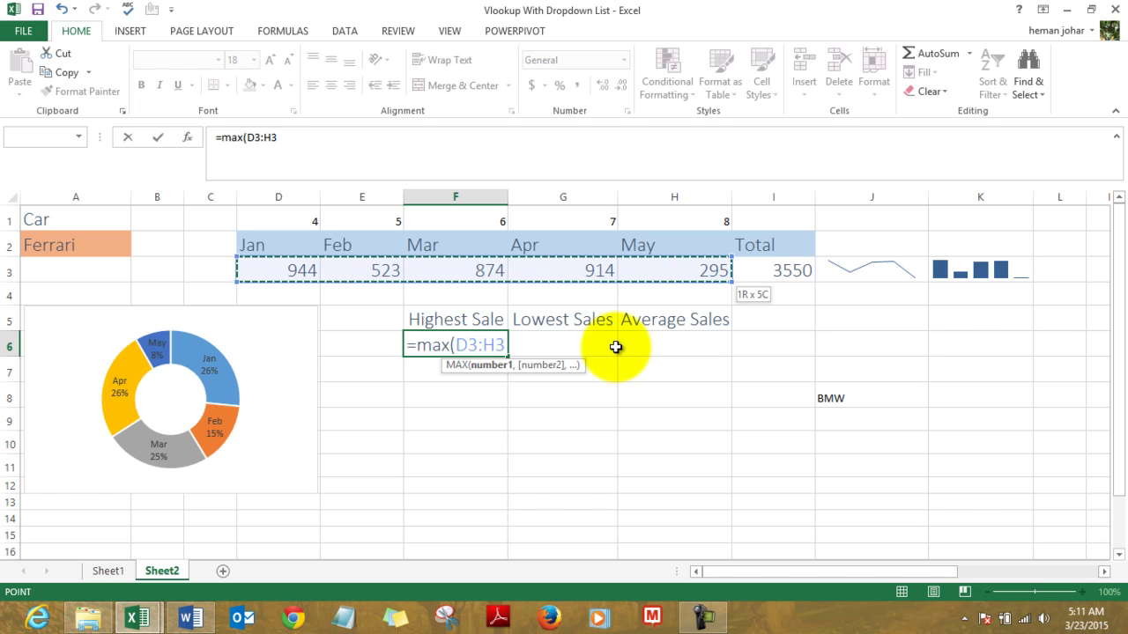
type(")")
key("Return")
- Enter the formula =MIN(D3:H3) in G6 under the Lowest Sales heading
left_click(615, 347)
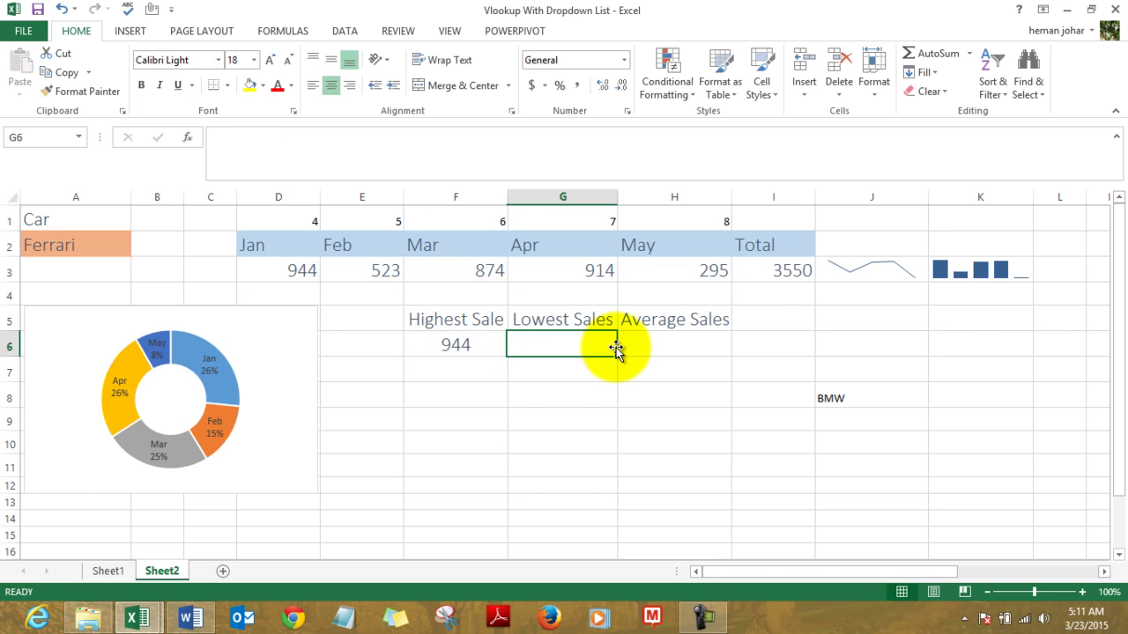
type("=min")
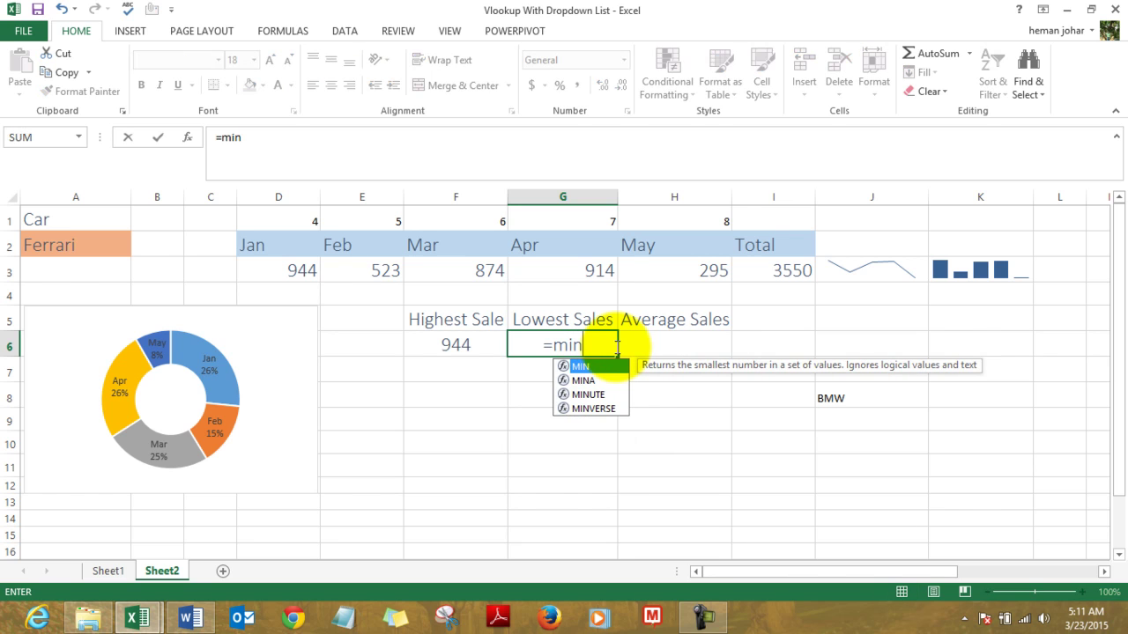
key("Tab")
key("Left")
key("Left")
key("Left")
key("Up")
key("Up")
key("Up")
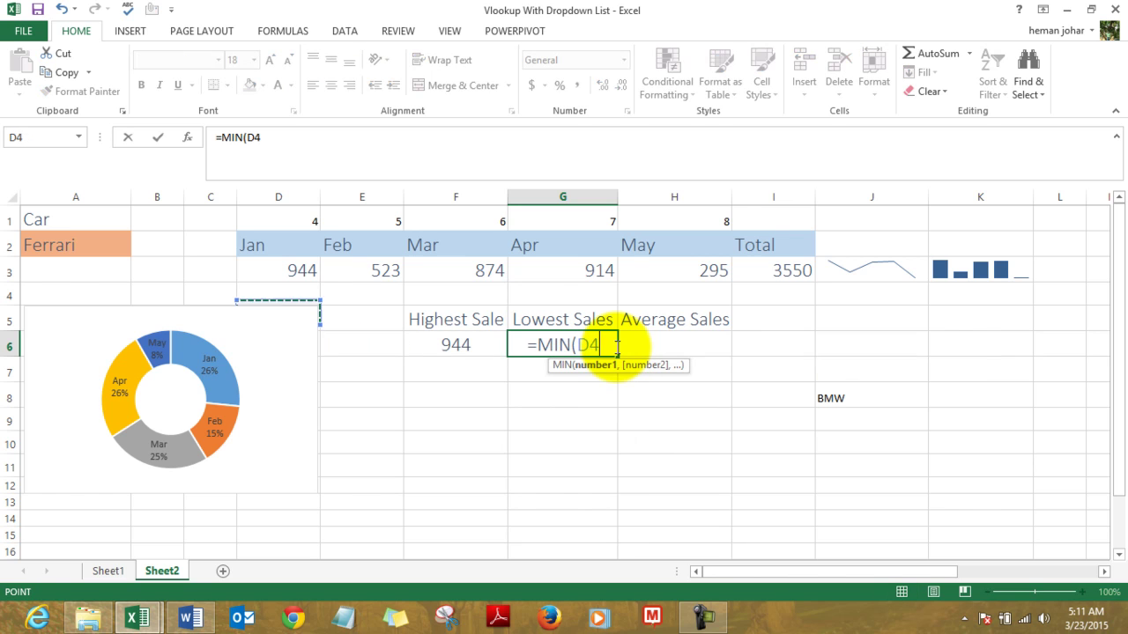
key("shift+Right")
key("shift+Right")
key("shift+Right")
key("shift+Right")
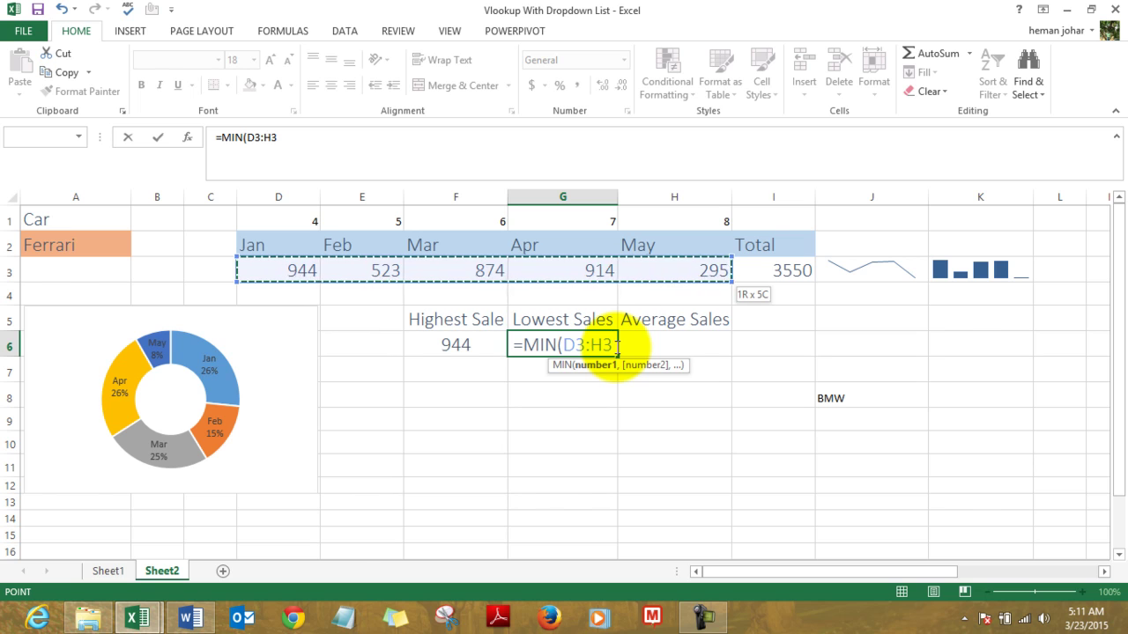
type(")")
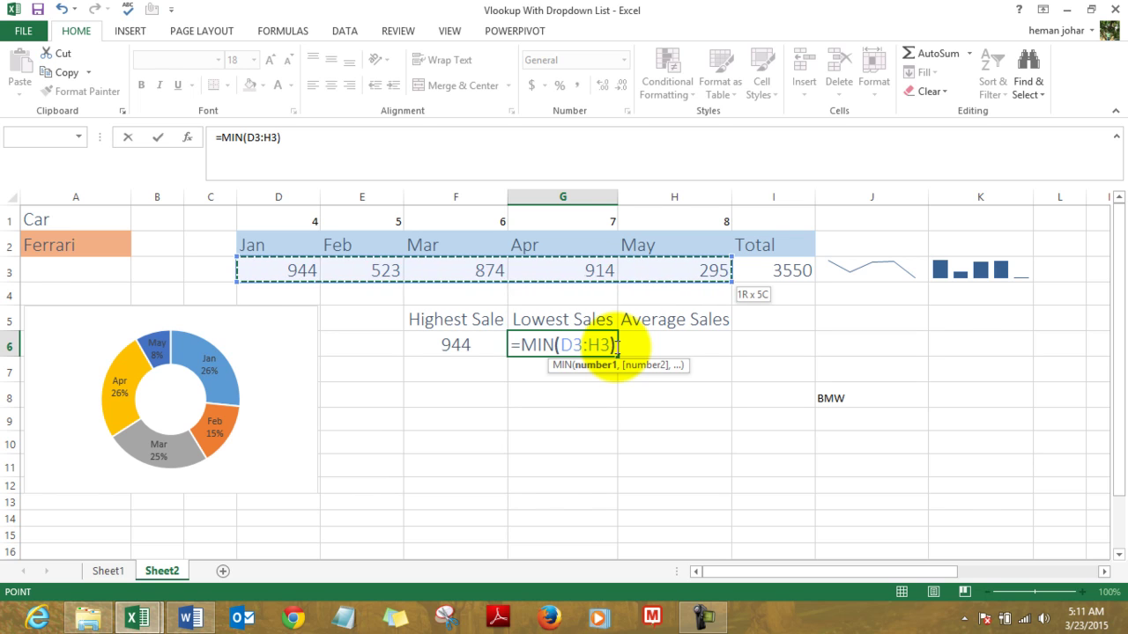
key("Return")
key("Up")
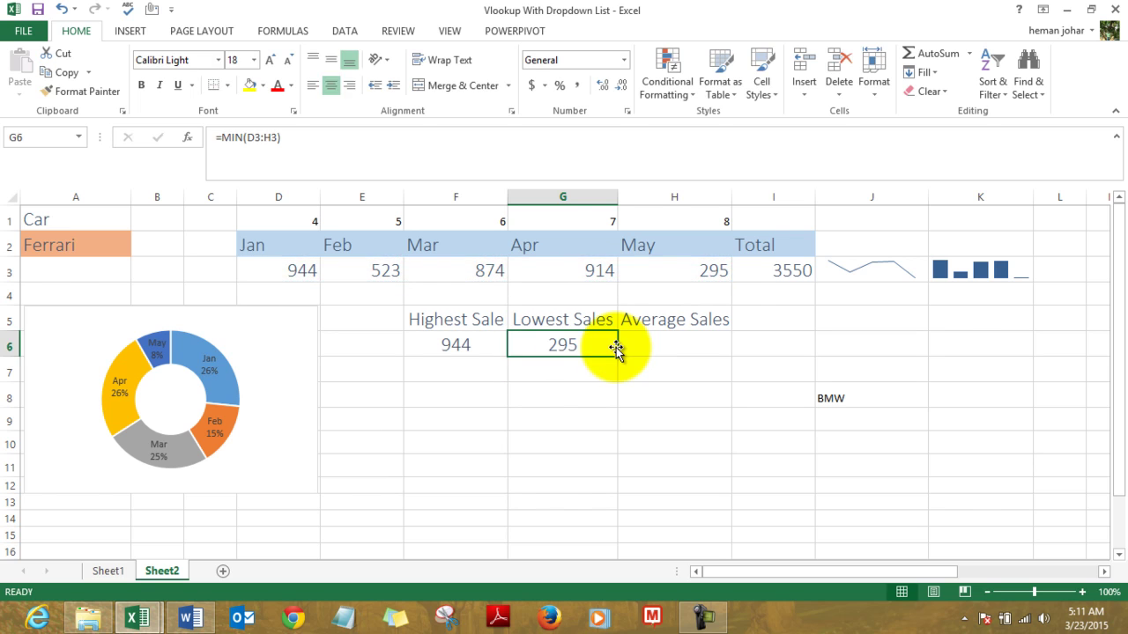
- Enter the formula =AVERAGE(D3:H3) in H6 under the Average Sales heading
key("Right")
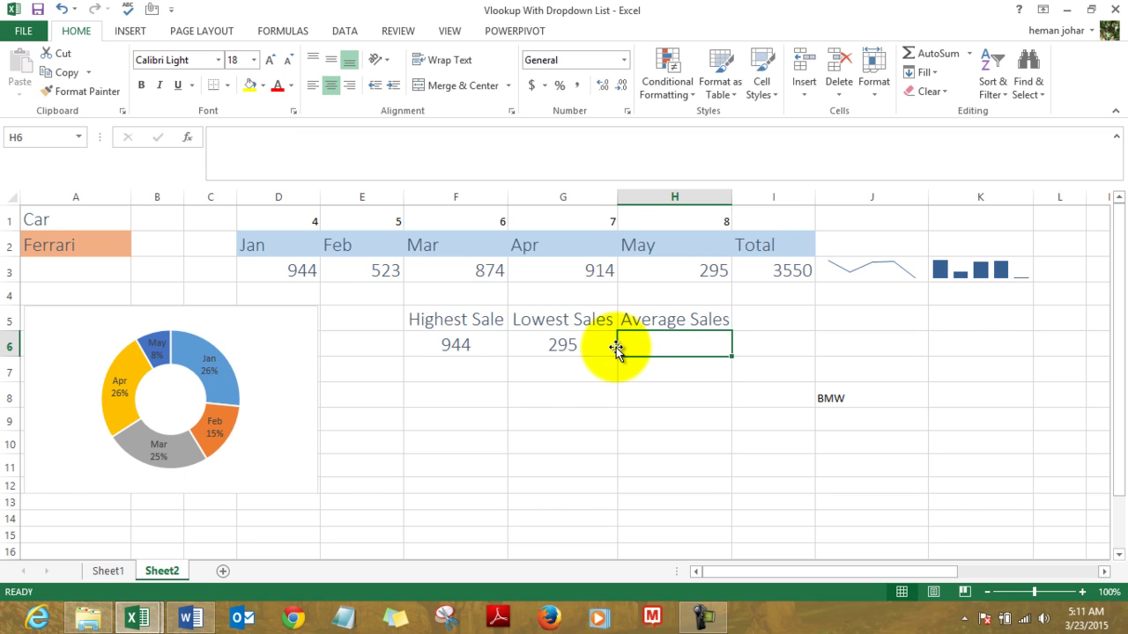
type("=ave")
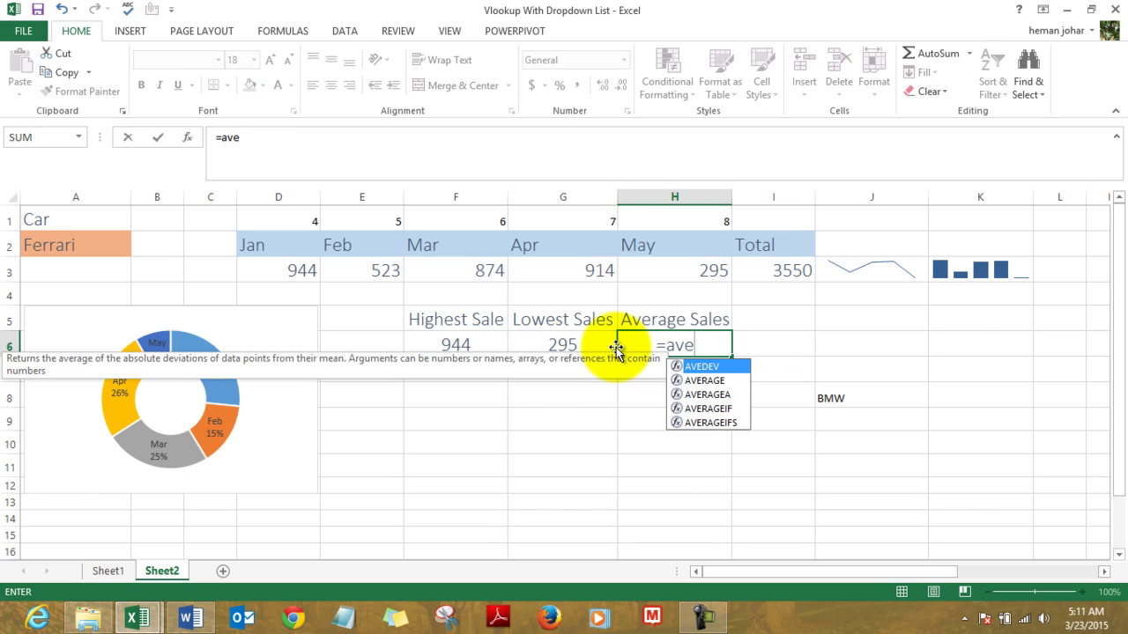
key("Down")
key("Tab")
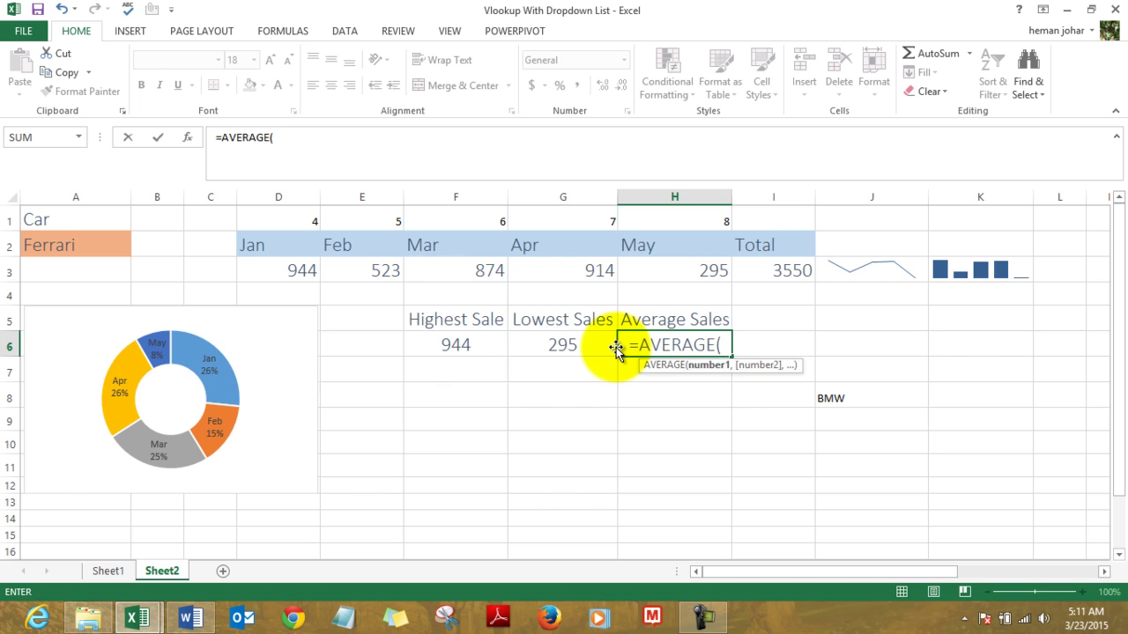
key("Left")
key("Left")
key("Left")
key("Up")
key("Up")
key("Up")
key("Left")
key("shift+Right")
key("shift+Right")
key("shift+Right")
key("shift+Right")
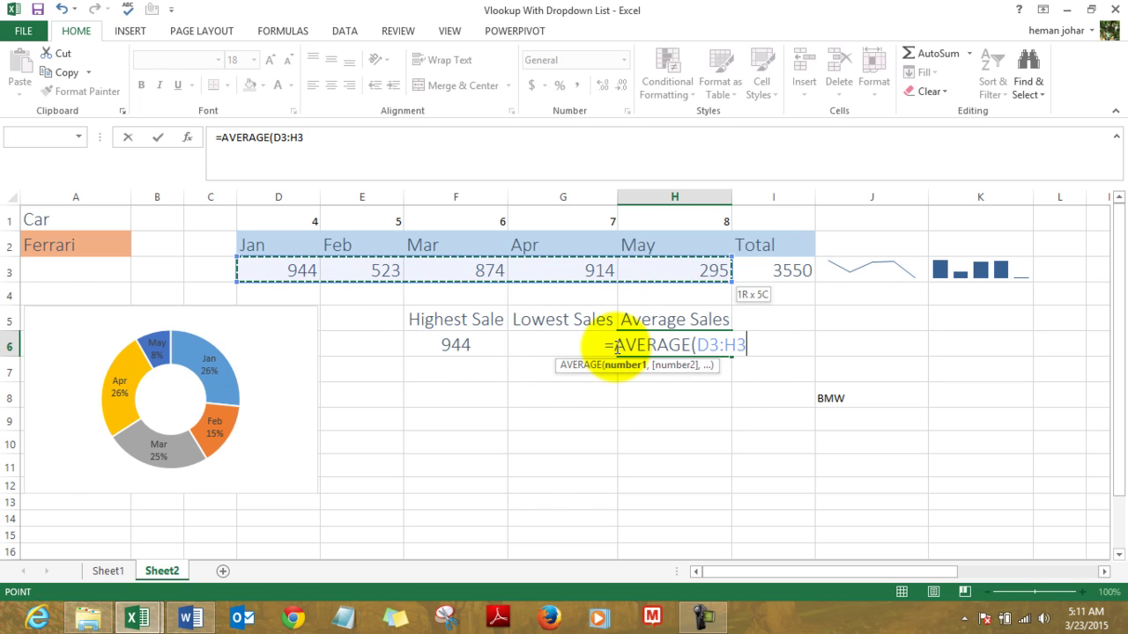
key("ctrl+Return")
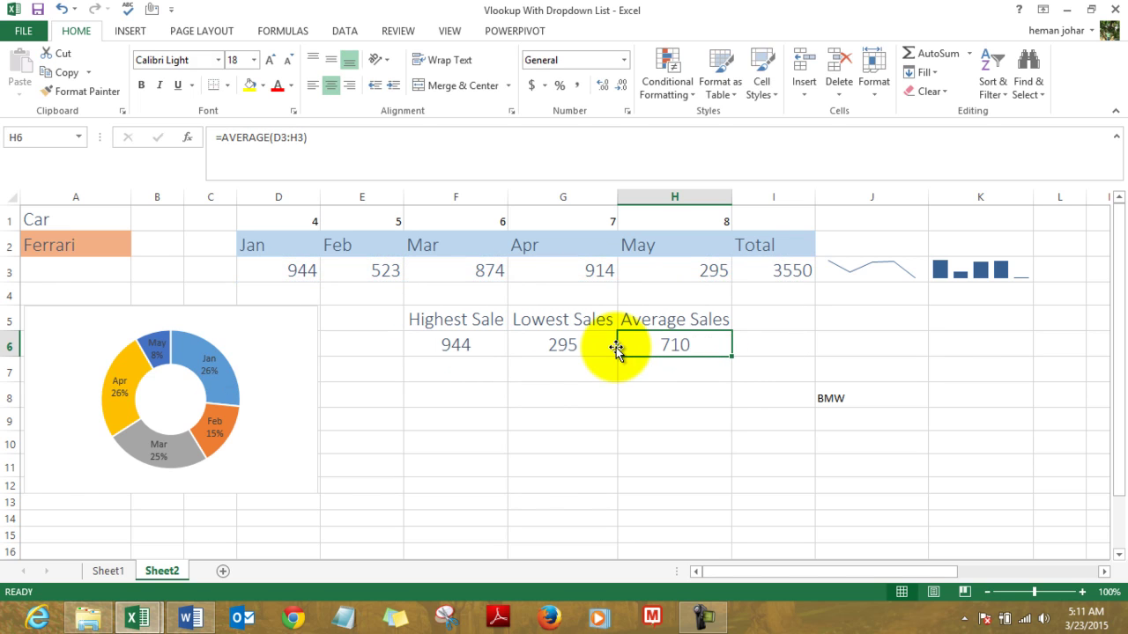
key("Left")
key("Left")
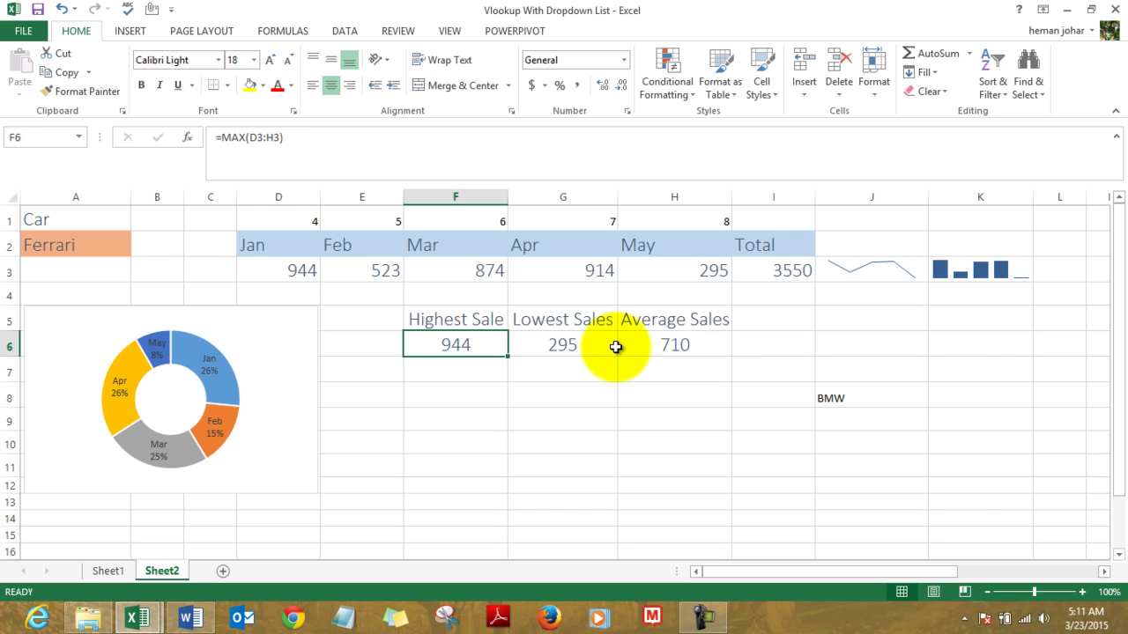
left_click(297, 372)
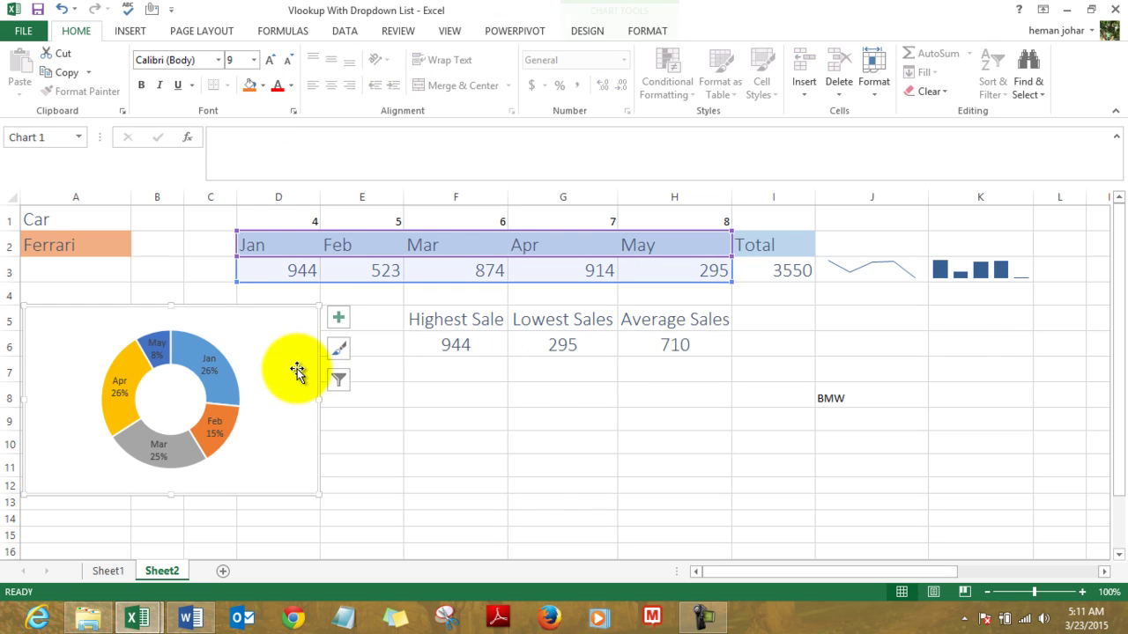
- Insert an empty doughnut chart and place it just below the highest, lowest and average sales figures
left_click(423, 398)
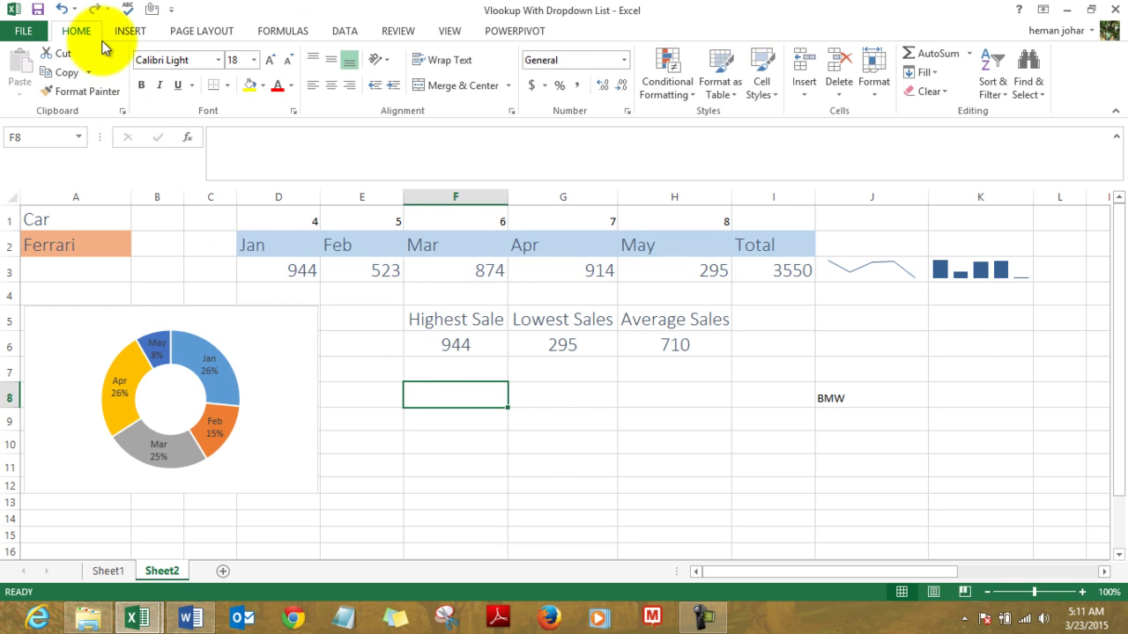
left_click(129, 33)
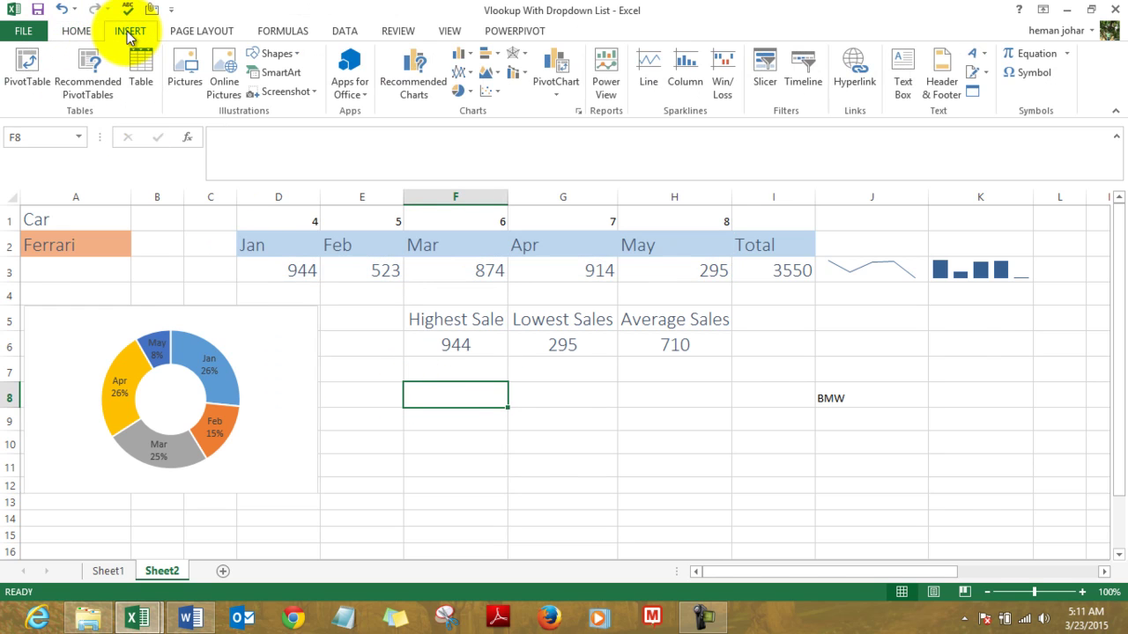
left_click(469, 92)
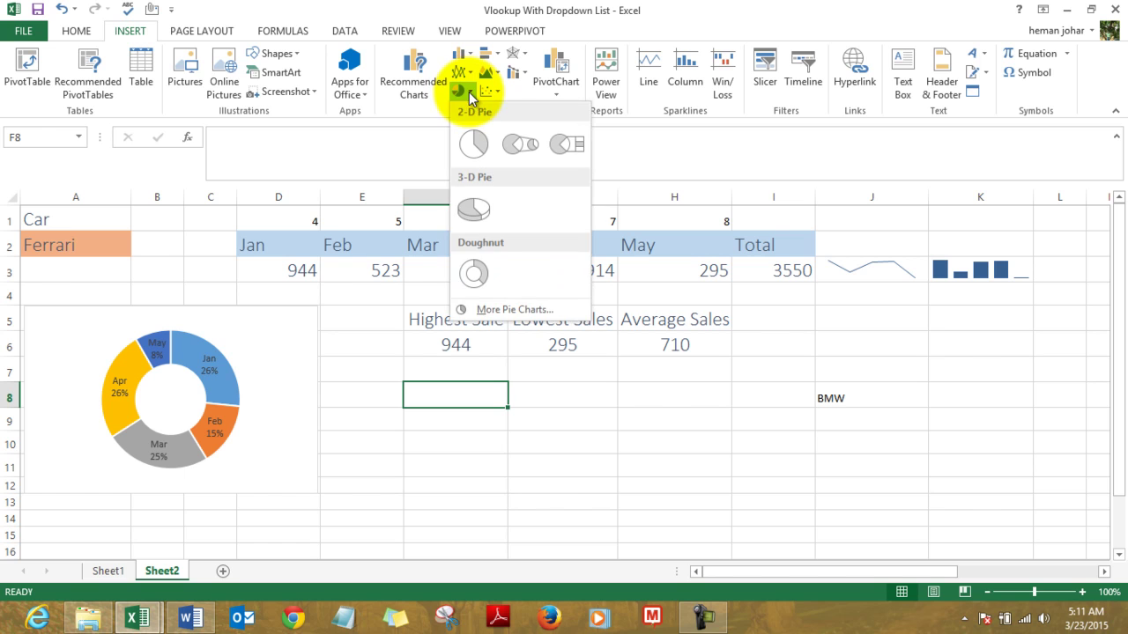
left_click(473, 272)
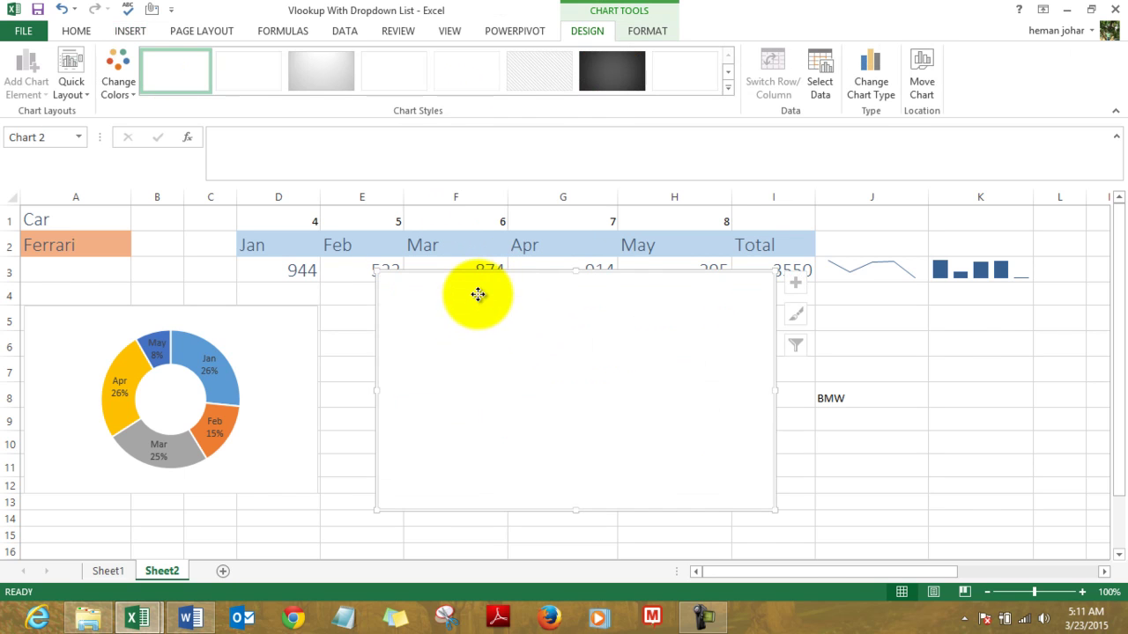
left_click_drag(475, 343, 500, 381)
- Set the new doughnut chart's data range to =Sheet2!$D$2:$H$3, covering the Jan to May headings and sales
right_click(500, 381)
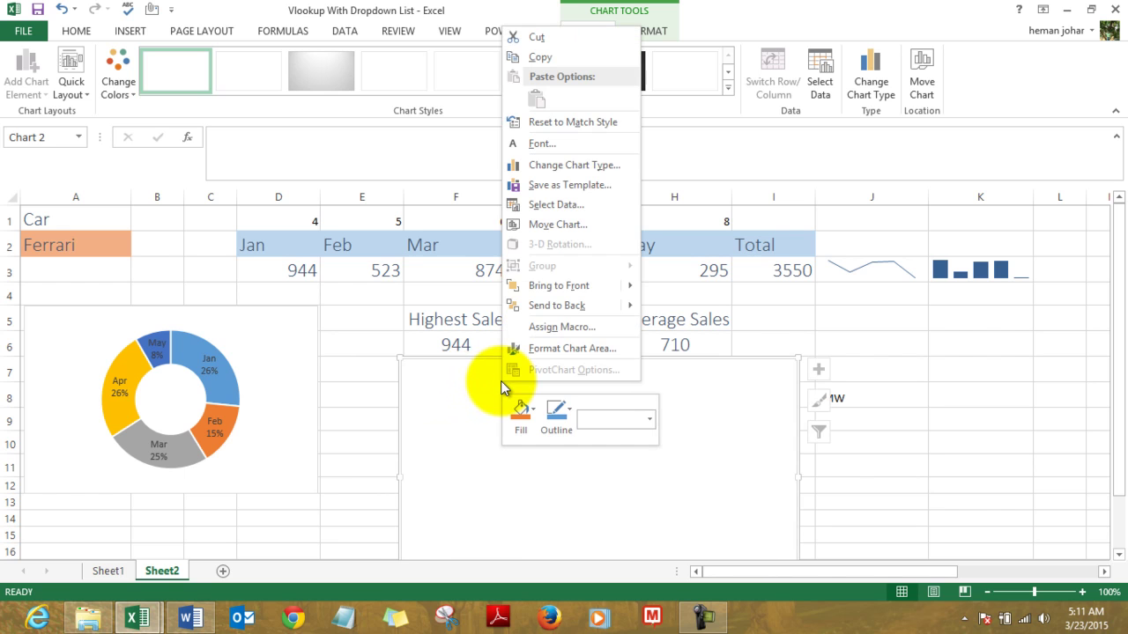
left_click(582, 204)
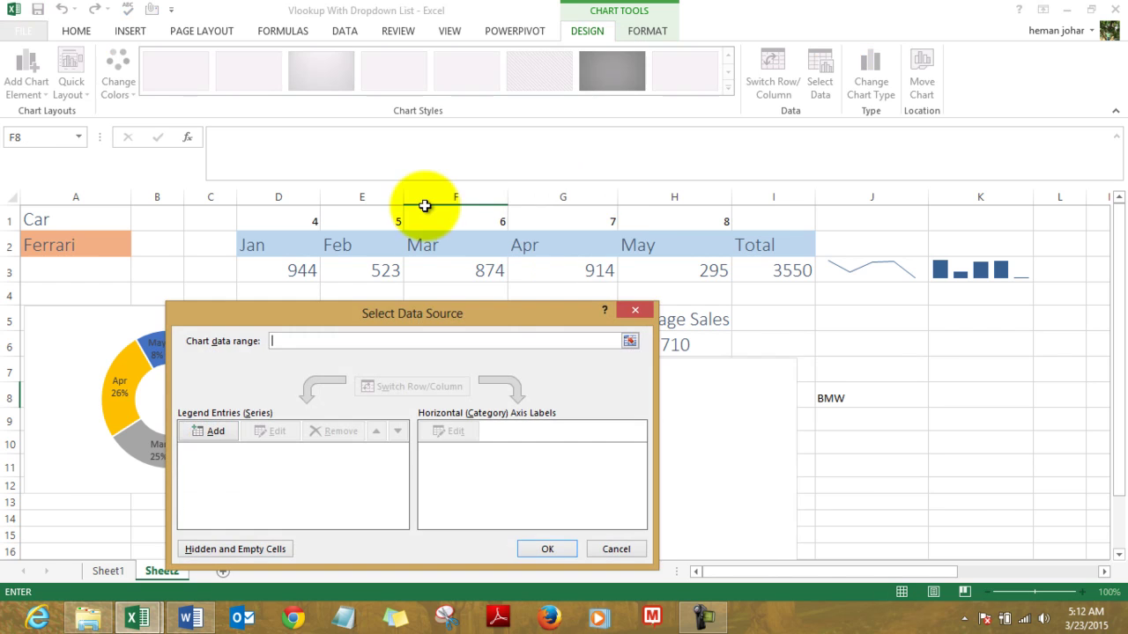
left_click(271, 254)
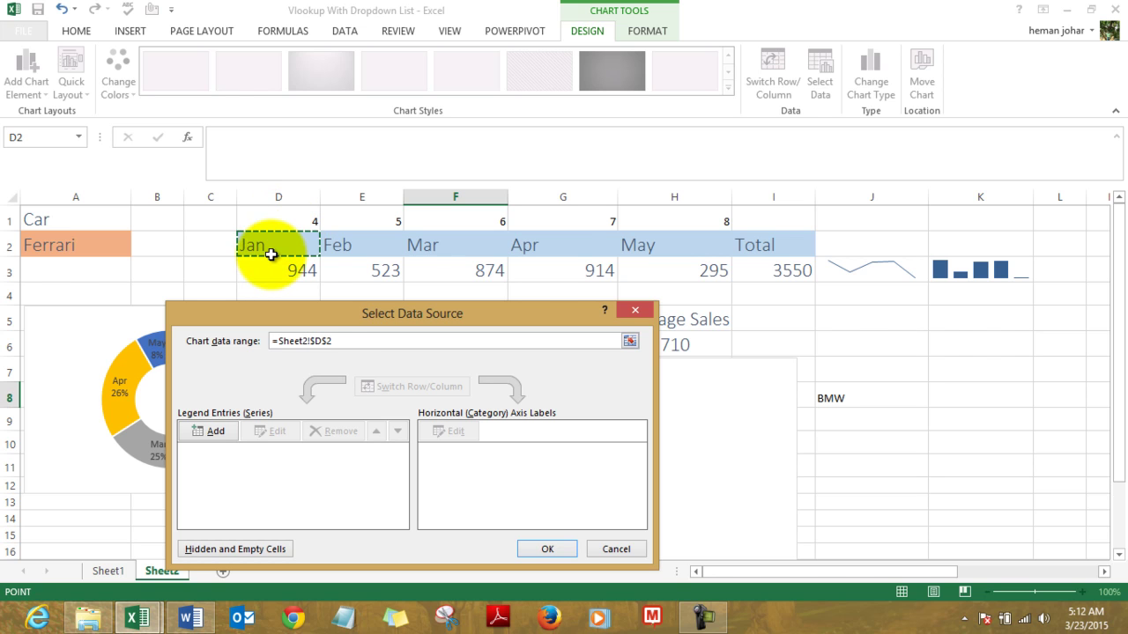
key("shift+Down")
key("shift+Right")
key("shift+Right")
key("shift+Right")
key("shift+Right")
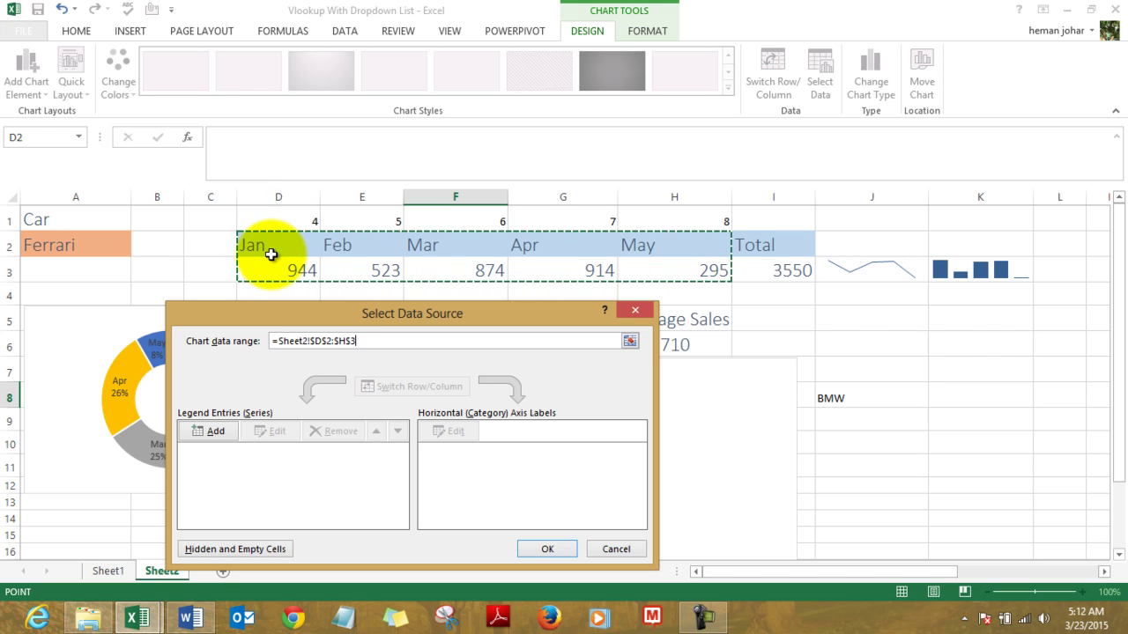
key("Return")
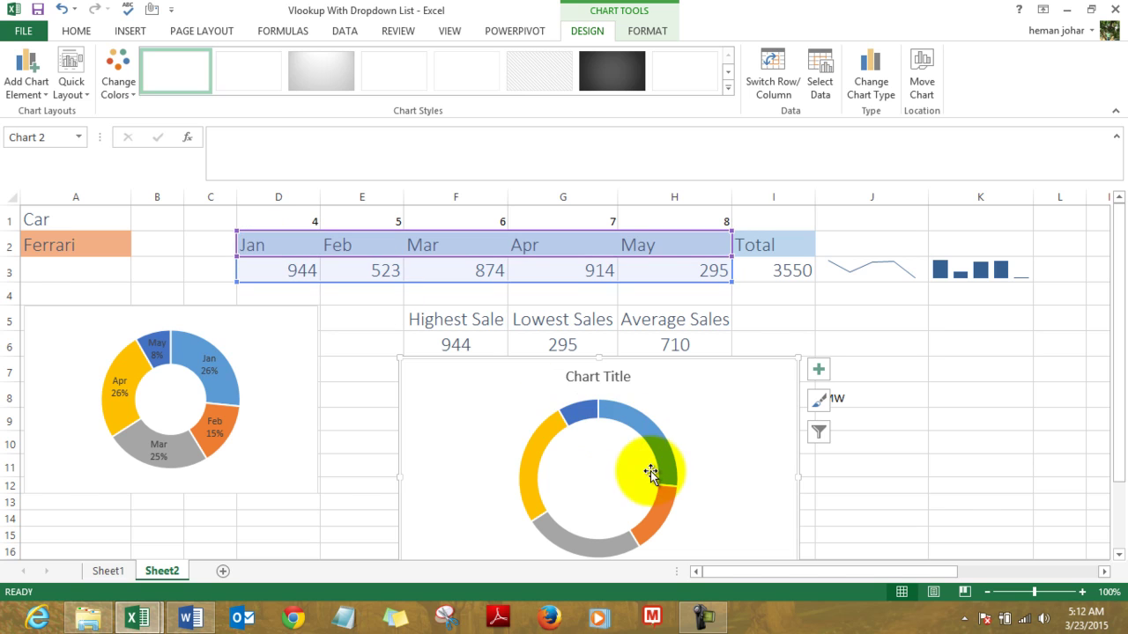
- Apply the quick layout with a chart title and month and percentage labels on the slices to the new doughnut chart
left_click(88, 91)
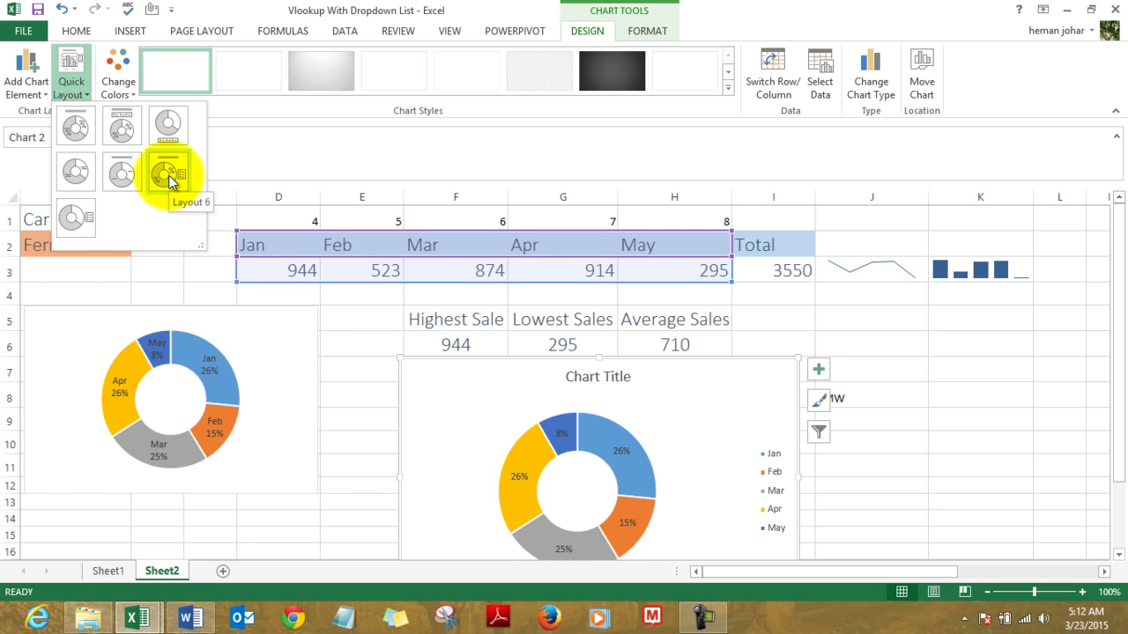
left_click(78, 130)
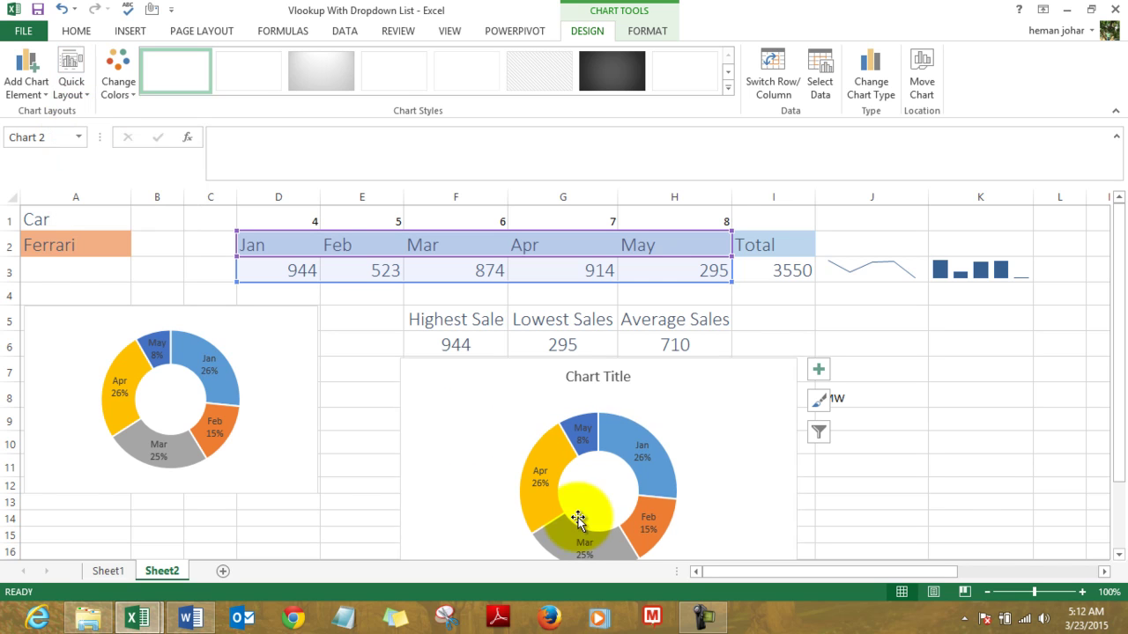
left_click(912, 498)
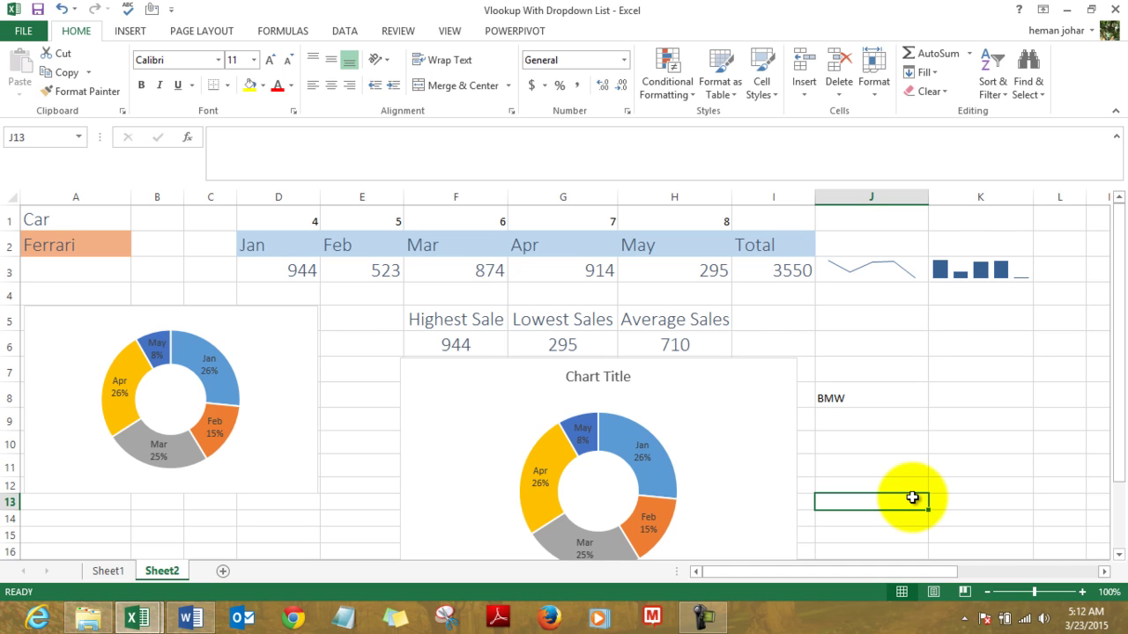
- Choose Suzuki from the car dropdown list in A2
left_click(113, 238)
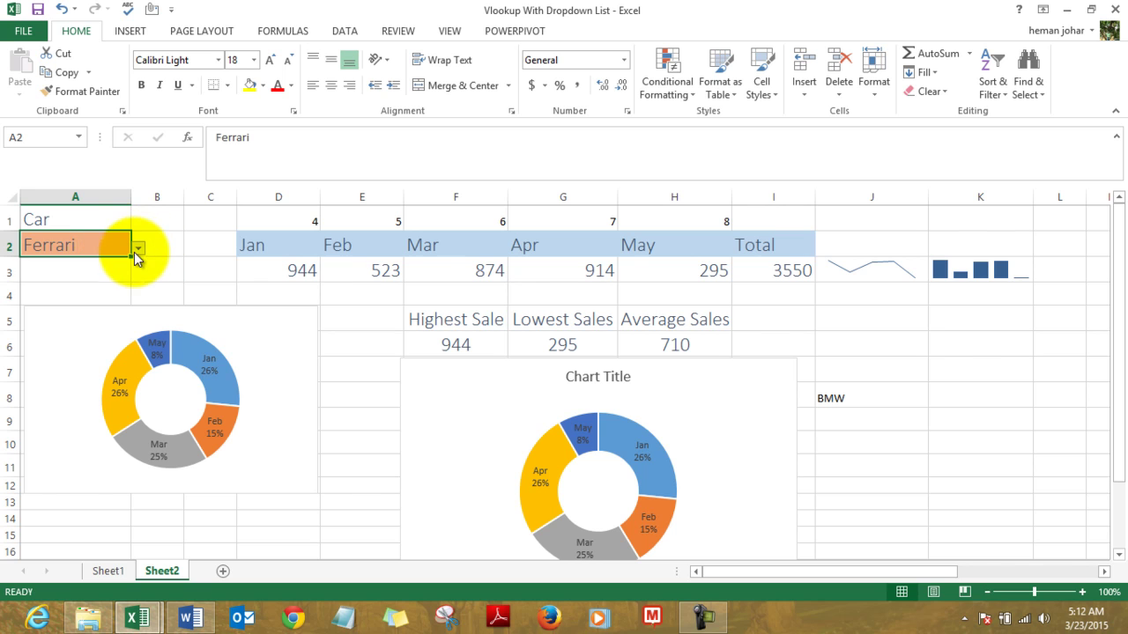
left_click(137, 249)
left_click(83, 295)
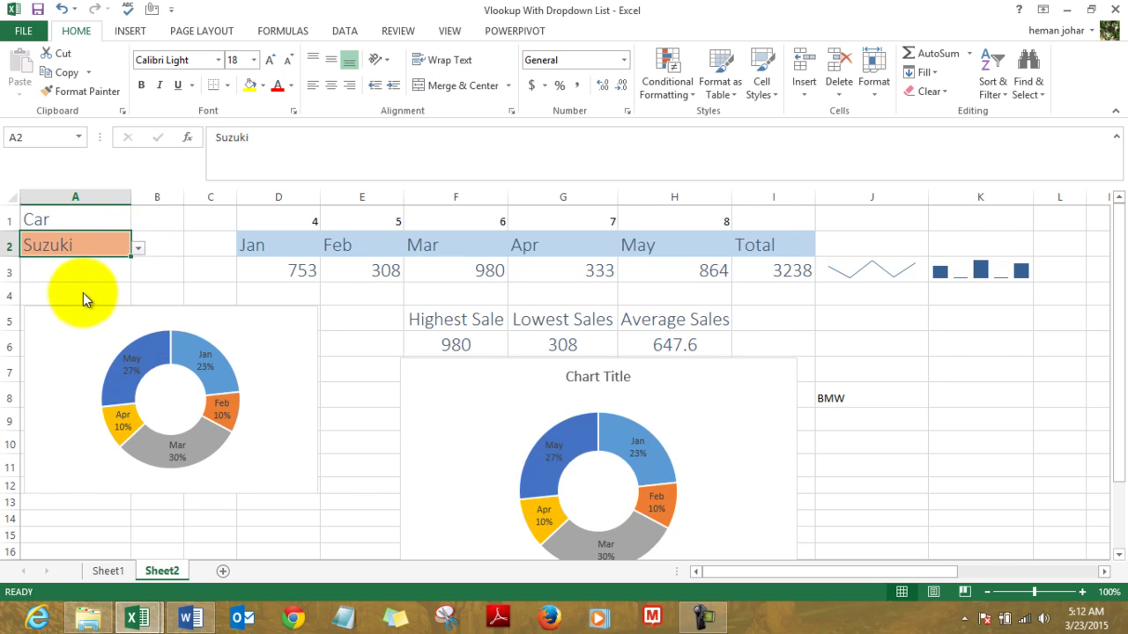
left_click(361, 327)
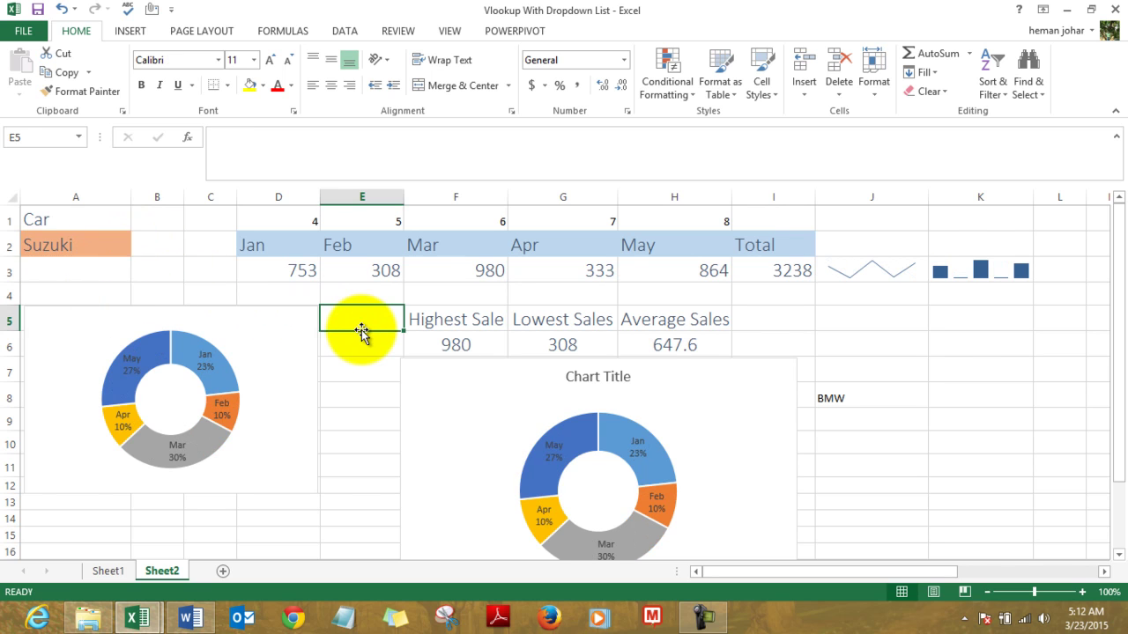
key("Up")
key("Up")
key("Up")
key("Up")
key("Right")
key("Right")
key("Right")
key("Right")
key("Right")
key("Right")
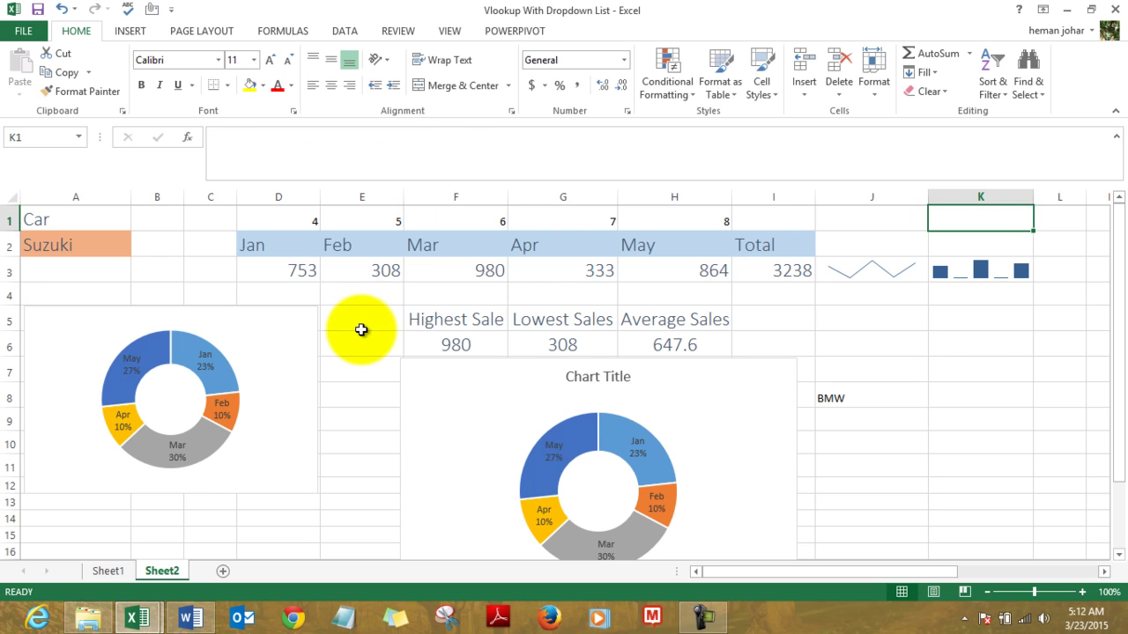
key("Left")
type("www.")
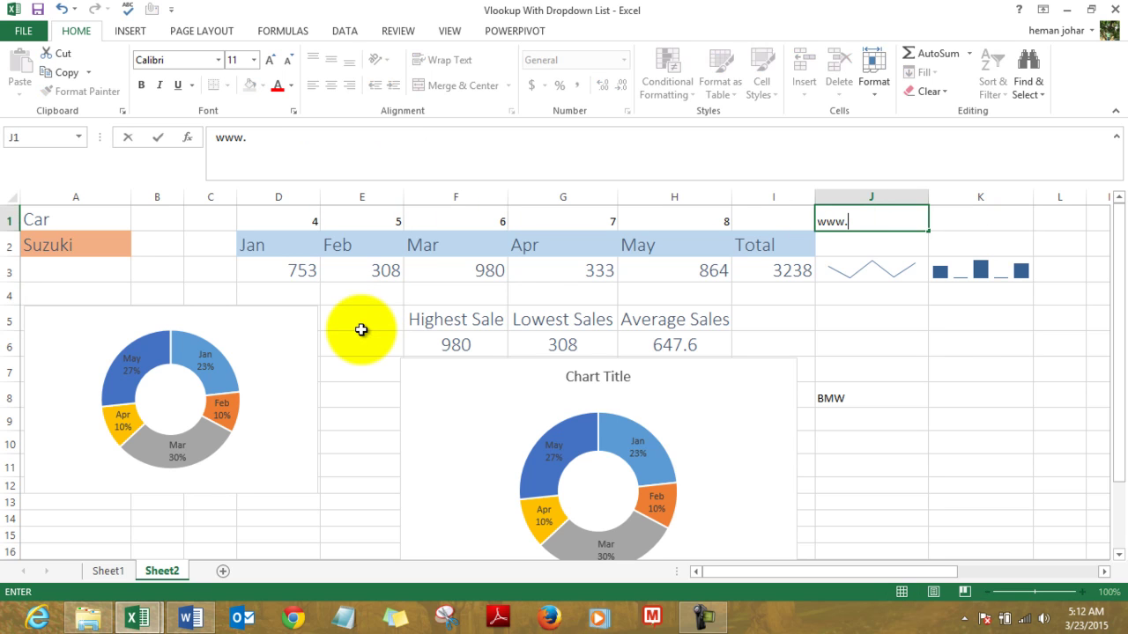
type("myelesson.org")
key("Return")
key("Up")
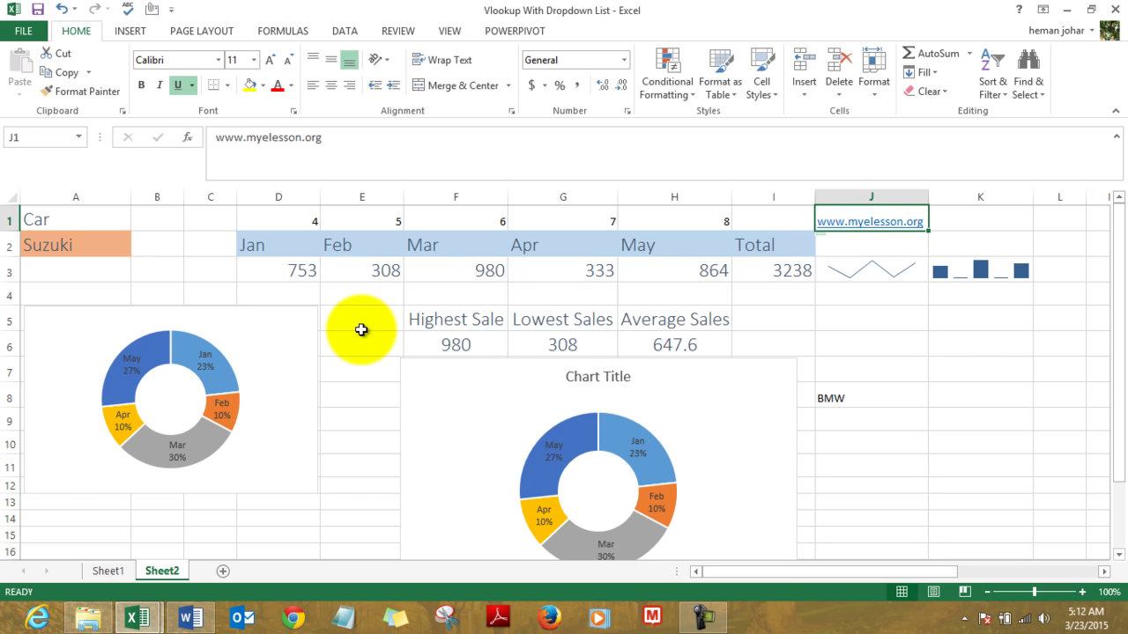
key("Down")
key("Down")
key("Down")
key("Down")
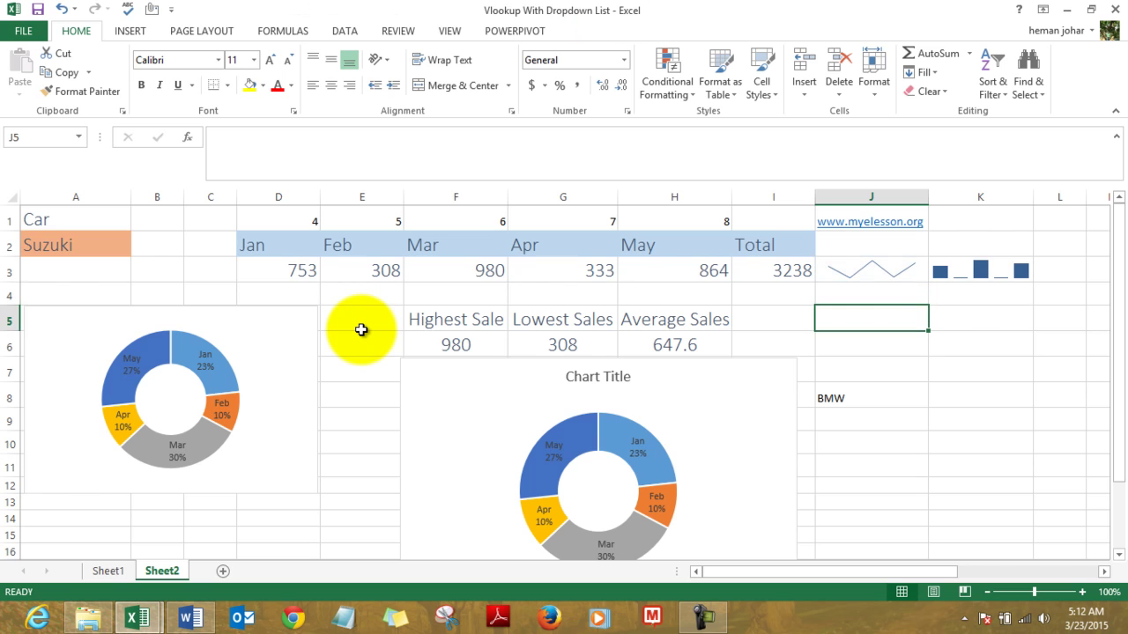